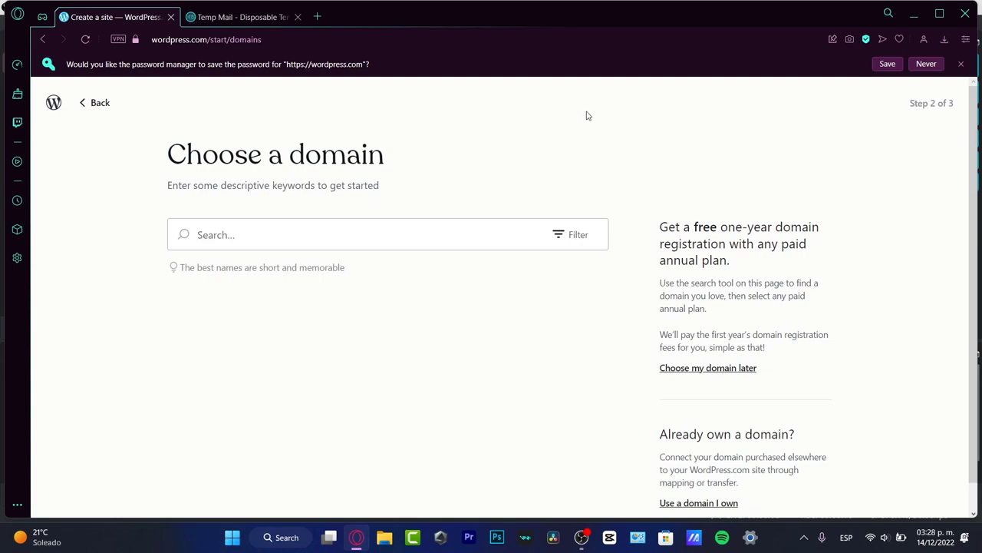
- Search domains for 'madstiv' and take the free madstiv2.wordpress.com address
{"action": "left_click", "coordinate": [960, 65]}
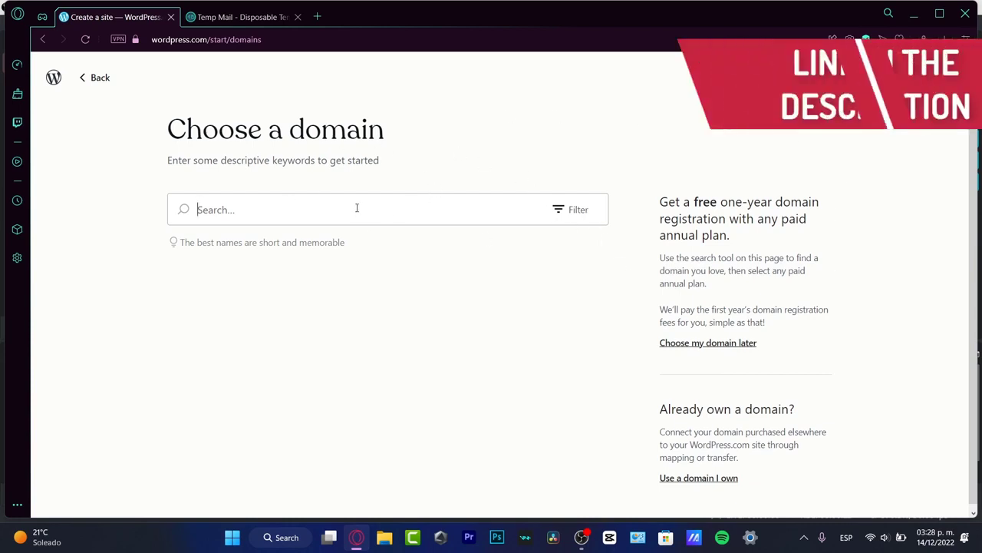
{"action": "type", "text": "madstiv"}
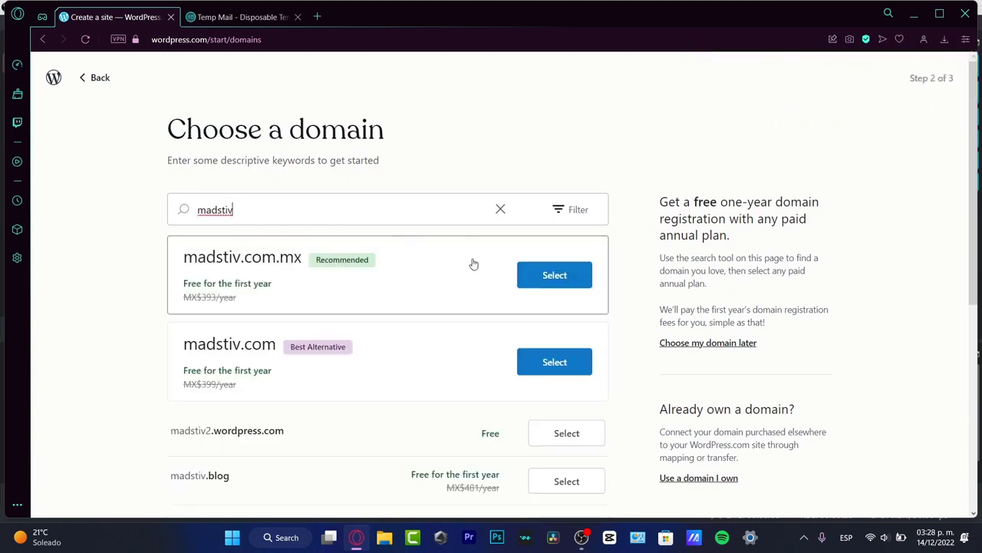
{"action": "scroll", "coordinate": [477, 298], "scroll_direction": "down", "scroll_amount": 3}
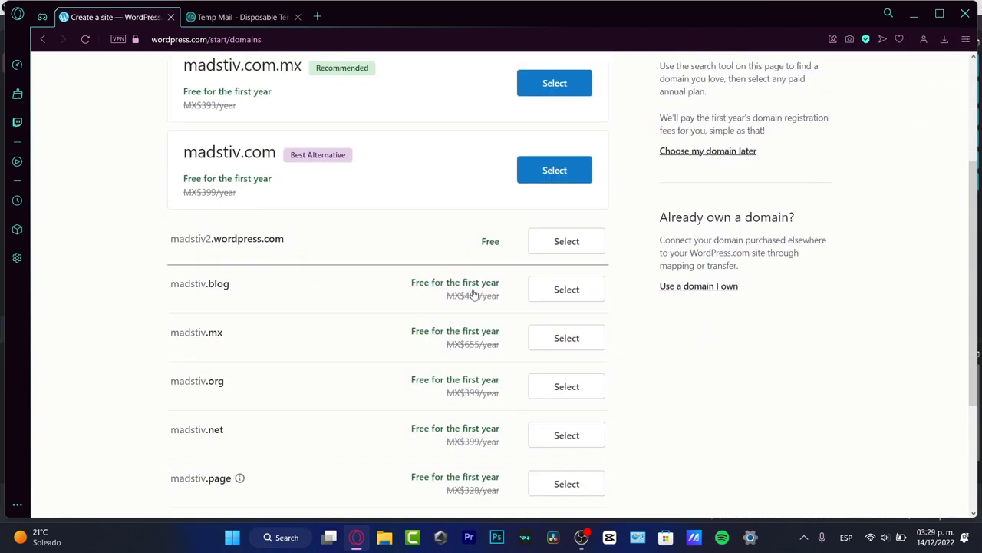
{"action": "left_click", "coordinate": [560, 240]}
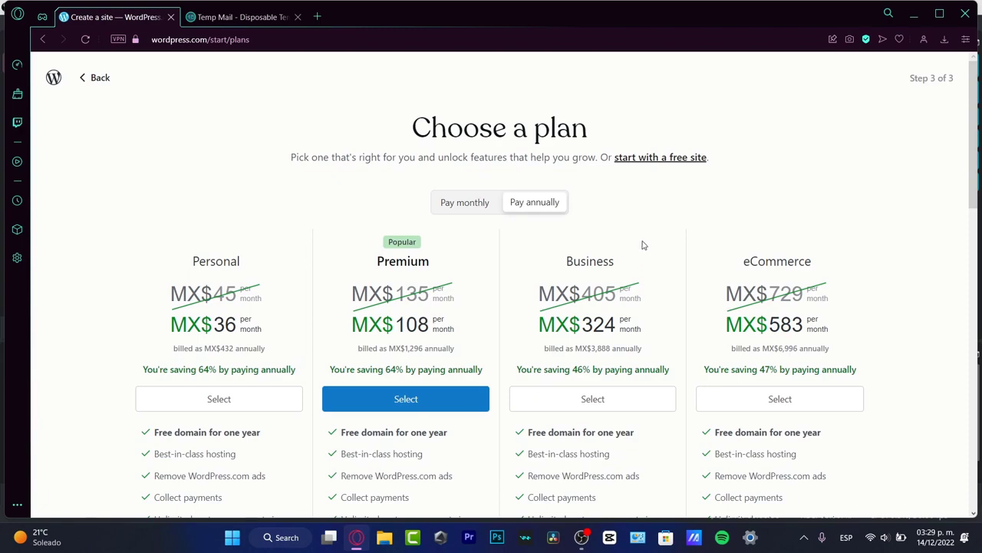
- Continue with a free site and choose Write & Publish as the site goal
{"action": "scroll", "coordinate": [644, 245], "scroll_direction": "down", "scroll_amount": 3}
{"action": "scroll", "coordinate": [644, 245], "scroll_direction": "up", "scroll_amount": 3}
{"action": "left_click", "coordinate": [665, 159]}
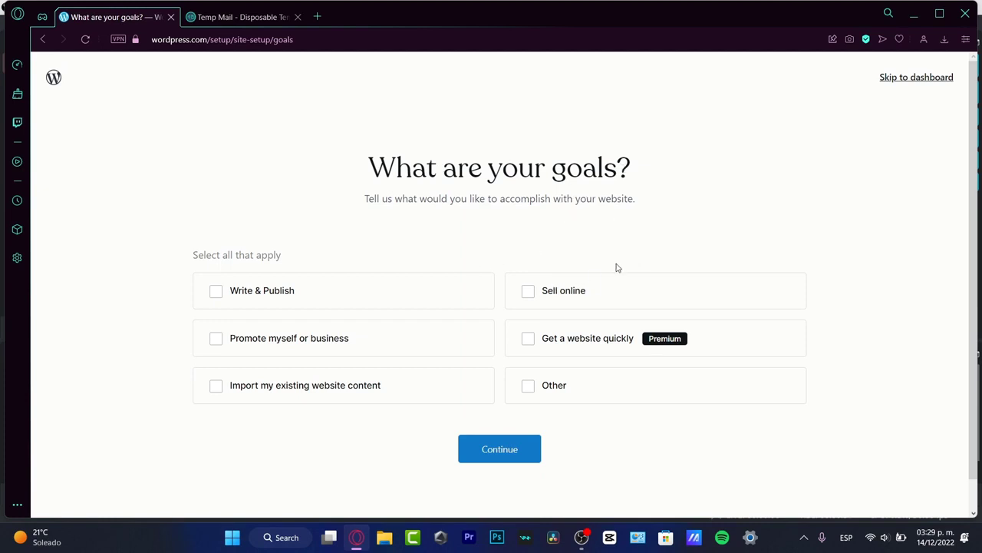
{"action": "left_click", "coordinate": [342, 298]}
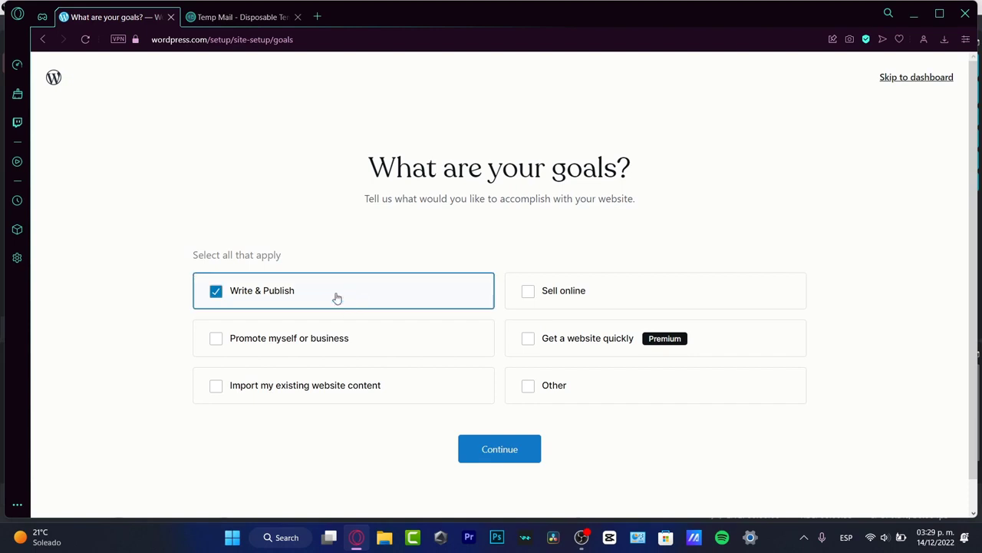
{"action": "left_click", "coordinate": [512, 454]}
- Set the site category to Video Blogs
{"action": "left_click", "coordinate": [587, 251]}
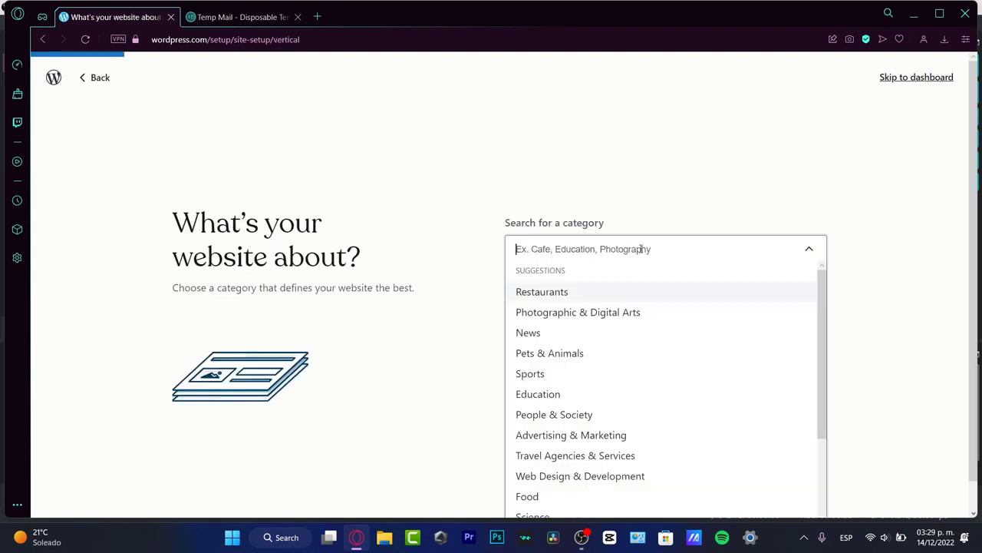
{"action": "type", "text": "blog"}
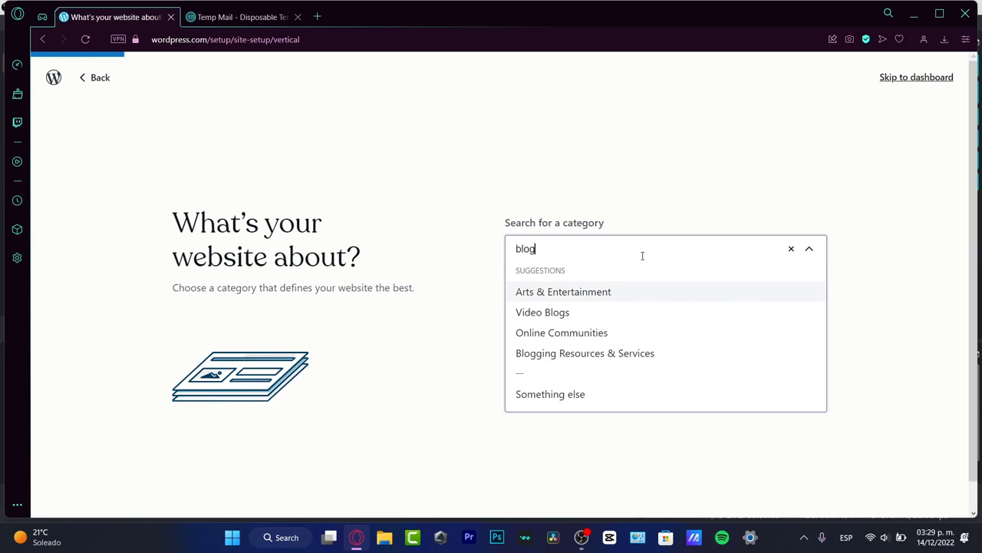
{"action": "left_click", "coordinate": [589, 310]}
{"action": "left_click", "coordinate": [574, 317]}
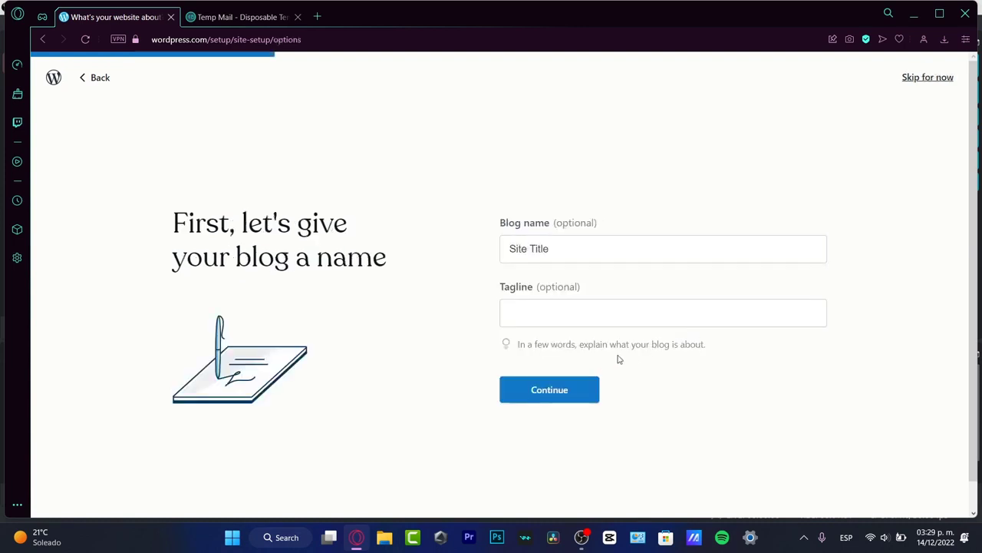
- Name the blog MadStiv with tagline 'videogames' and go to the design choices
{"action": "left_click", "coordinate": [576, 252]}
{"action": "triple_click", "coordinate": [577, 253]}
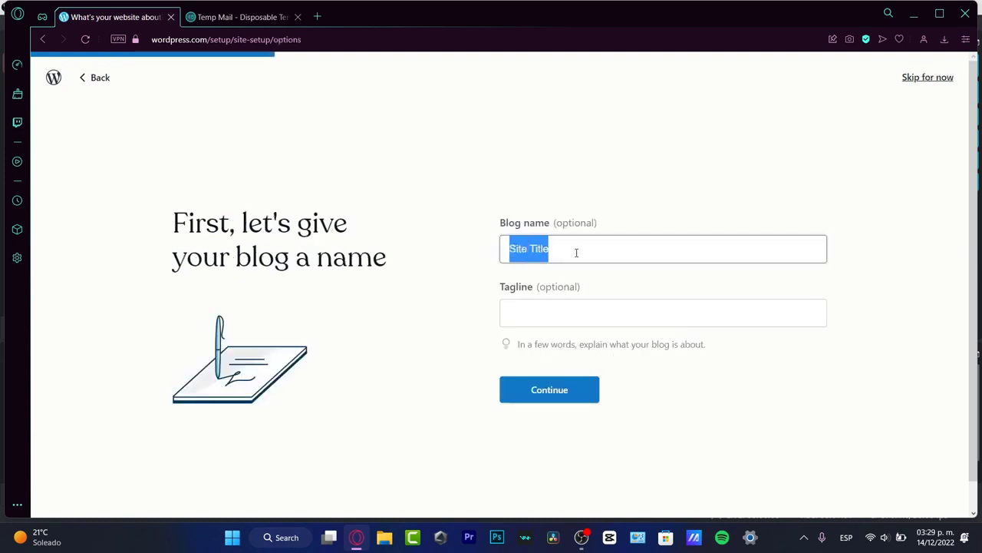
{"action": "type", "text": "MadStiv"}
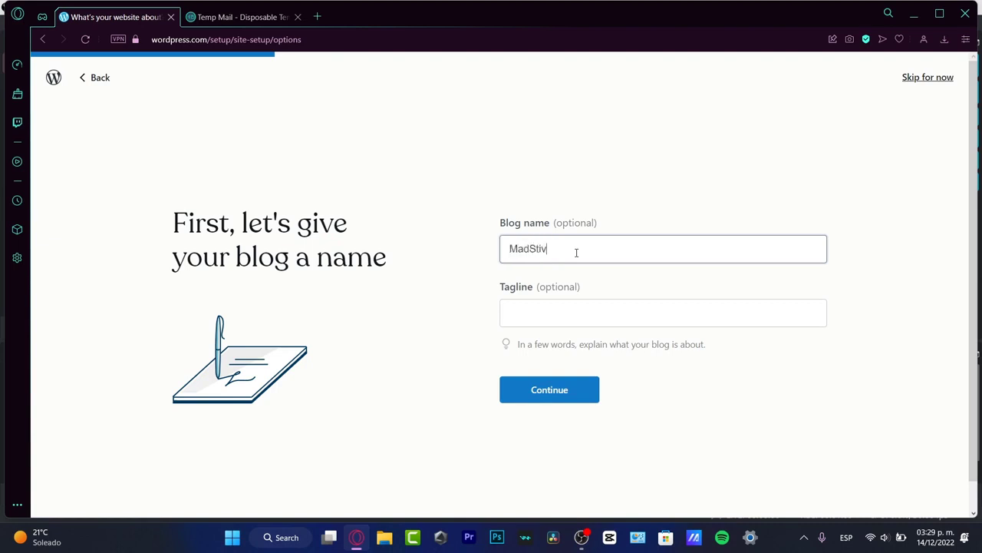
{"action": "left_click", "coordinate": [611, 315]}
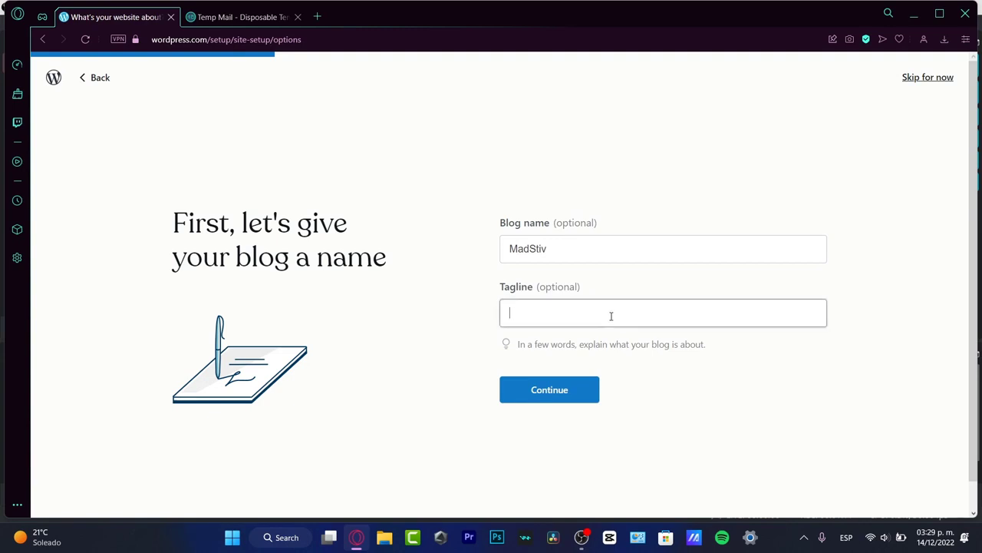
{"action": "type", "text": "videogames"}
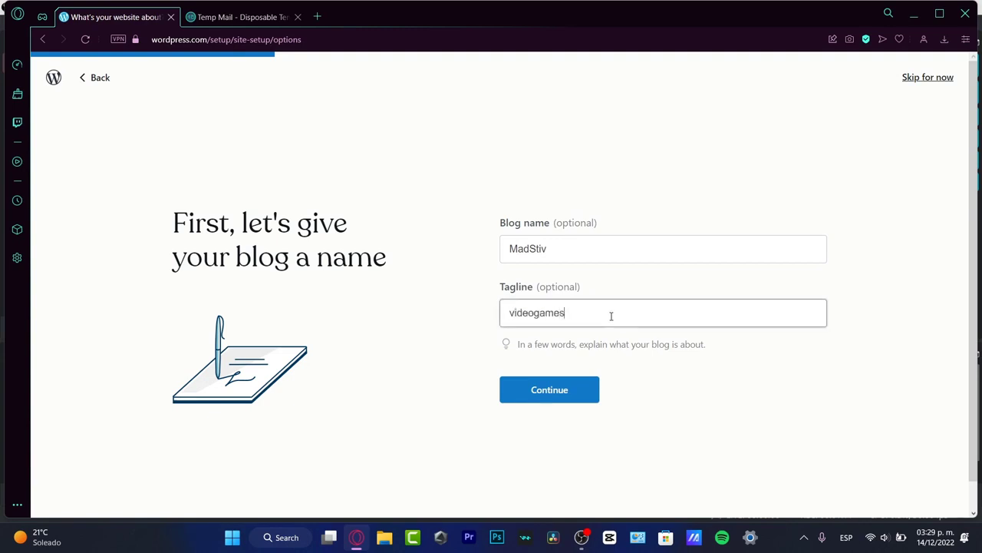
{"action": "left_click", "coordinate": [586, 398]}
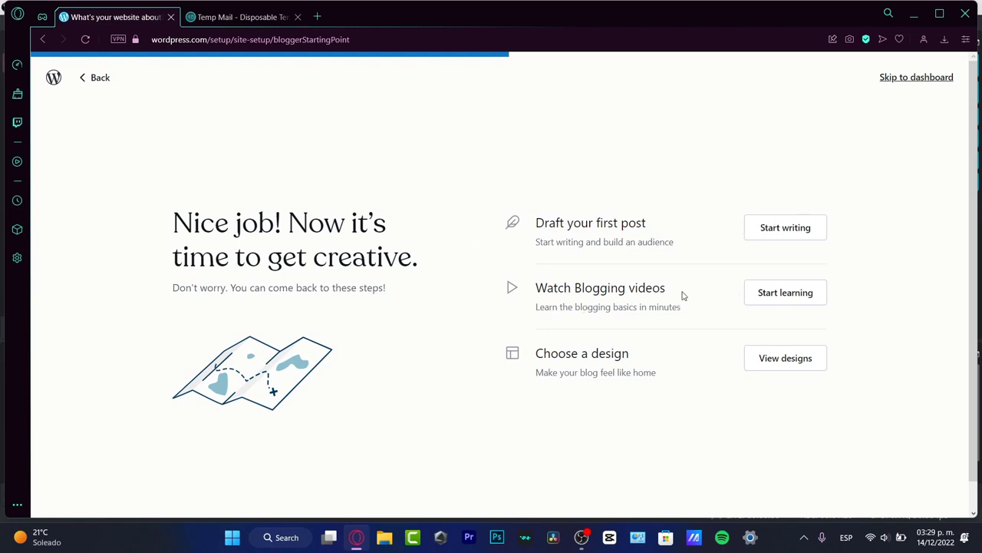
{"action": "scroll", "coordinate": [670, 389], "scroll_direction": "down", "scroll_amount": 1}
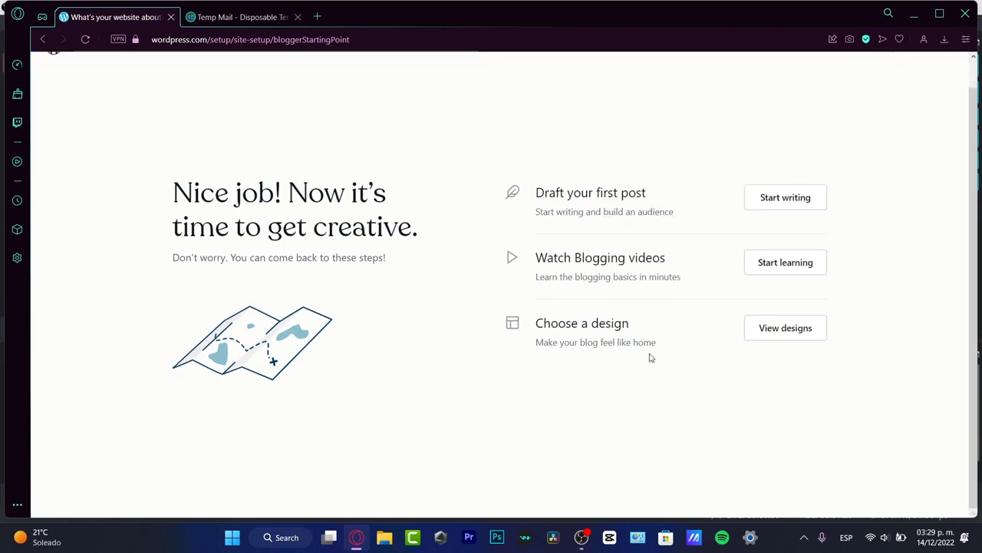
{"action": "left_click", "coordinate": [768, 338]}
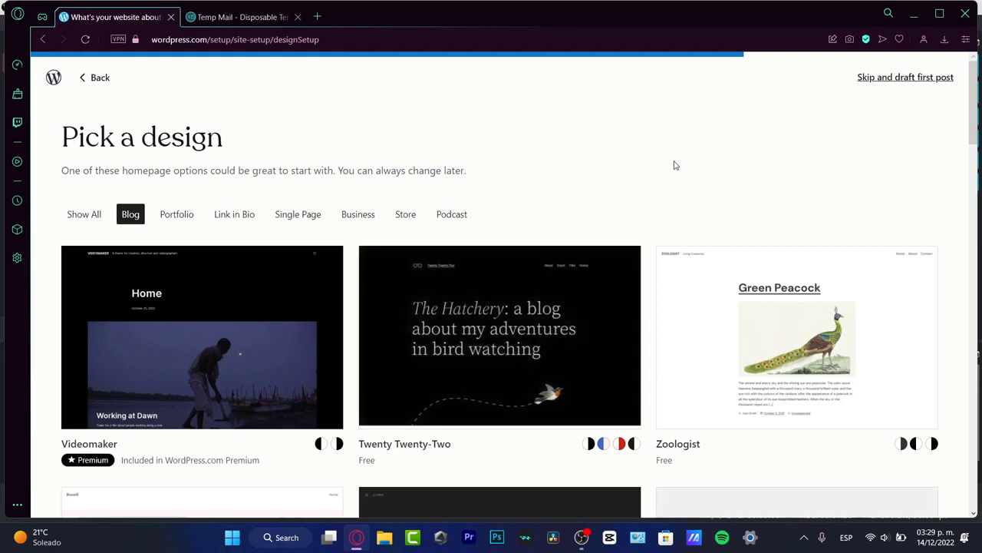
- Pick the Twenty Twenty-Two design in its Swiss style and continue to the editor
{"action": "scroll", "coordinate": [674, 165], "scroll_direction": "down", "scroll_amount": 3}
{"action": "scroll", "coordinate": [674, 165], "scroll_direction": "down", "scroll_amount": 5}
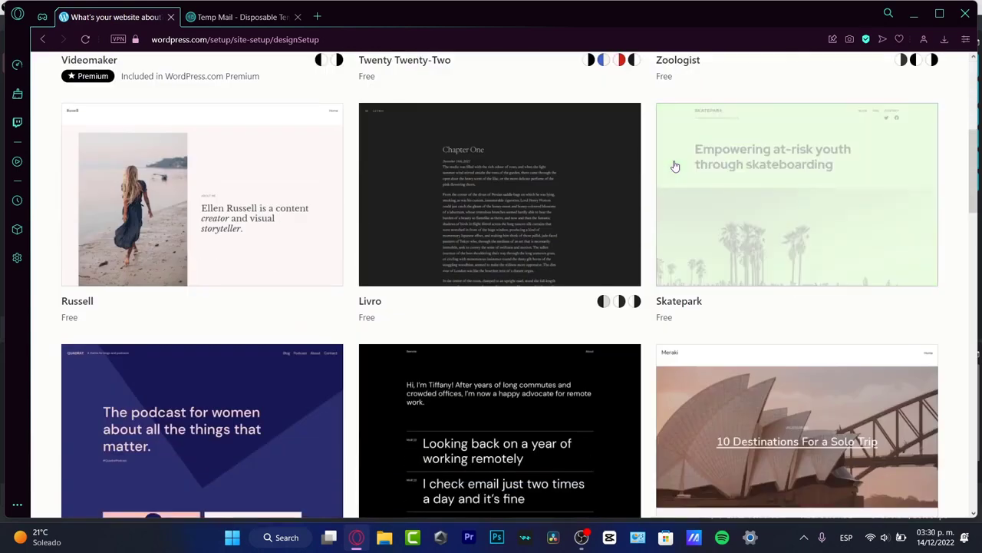
{"action": "scroll", "coordinate": [652, 194], "scroll_direction": "down", "scroll_amount": 3}
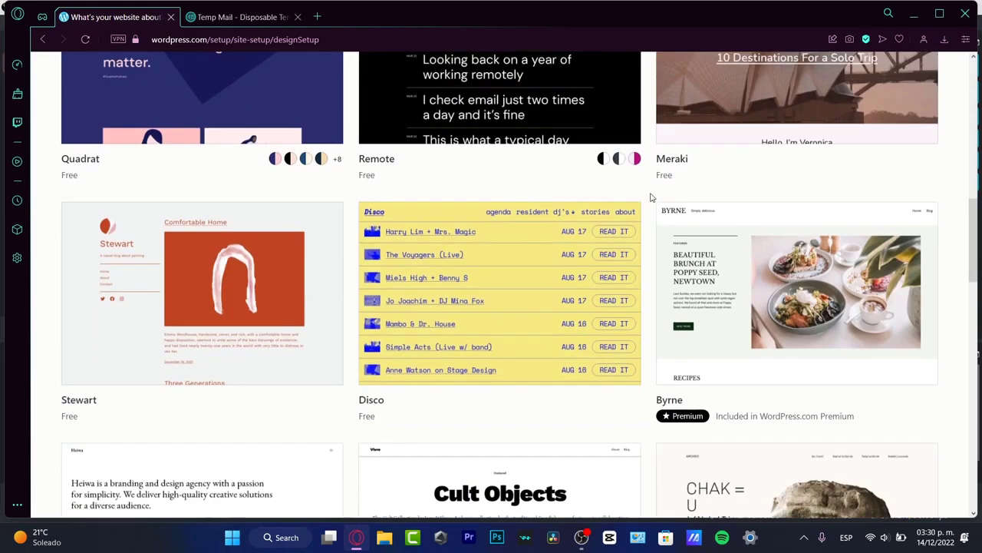
{"action": "scroll", "coordinate": [650, 195], "scroll_direction": "up", "scroll_amount": 12}
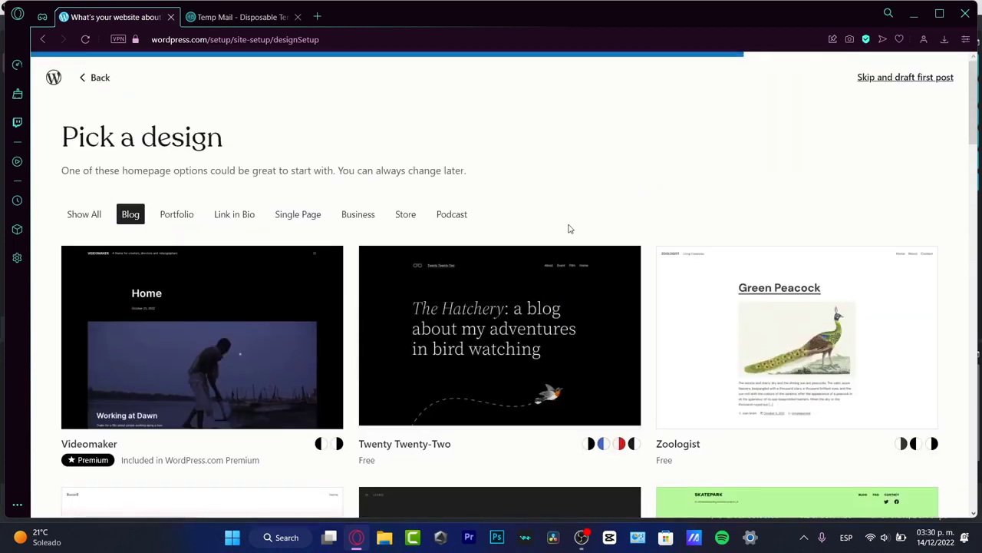
{"action": "left_click", "coordinate": [522, 387]}
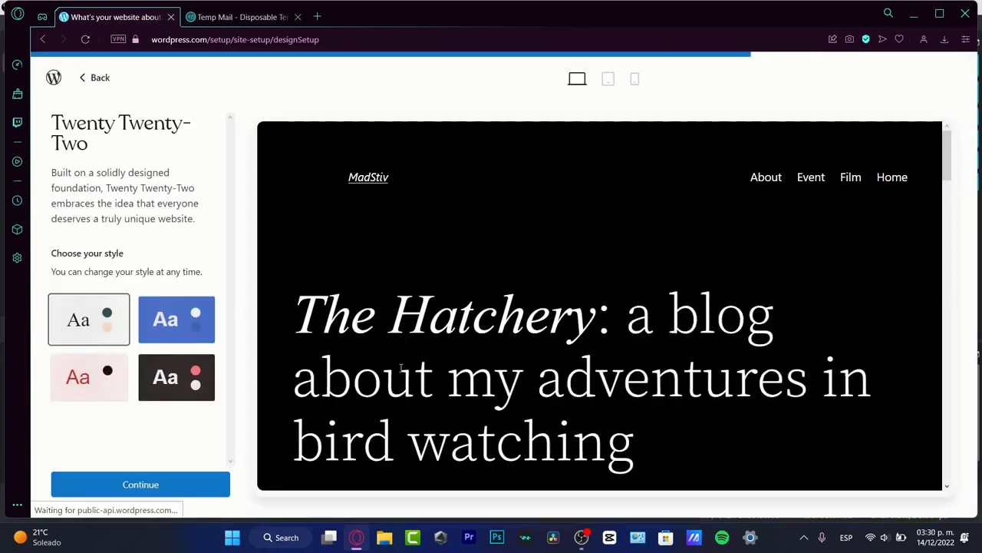
{"action": "left_click", "coordinate": [175, 380]}
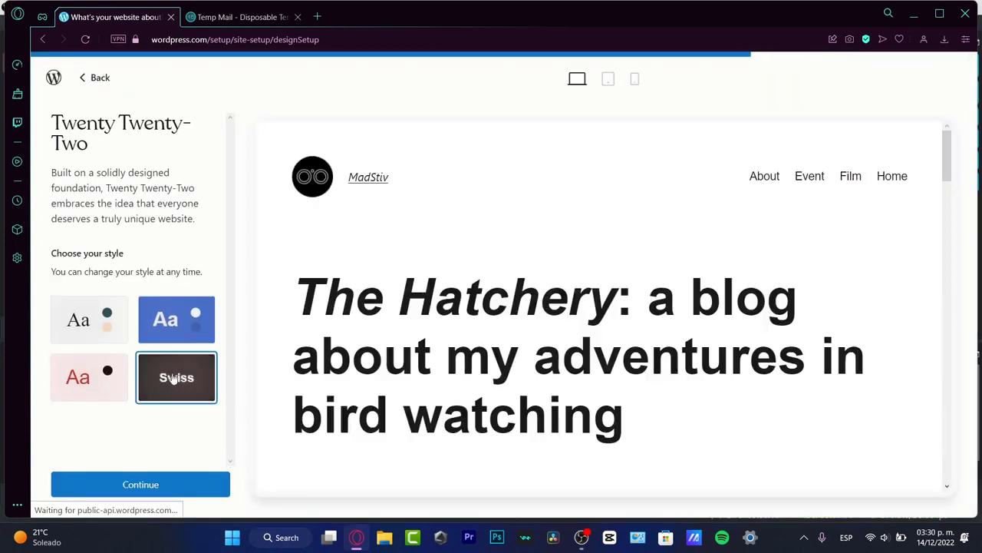
{"action": "scroll", "coordinate": [620, 331], "scroll_direction": "down", "scroll_amount": 10}
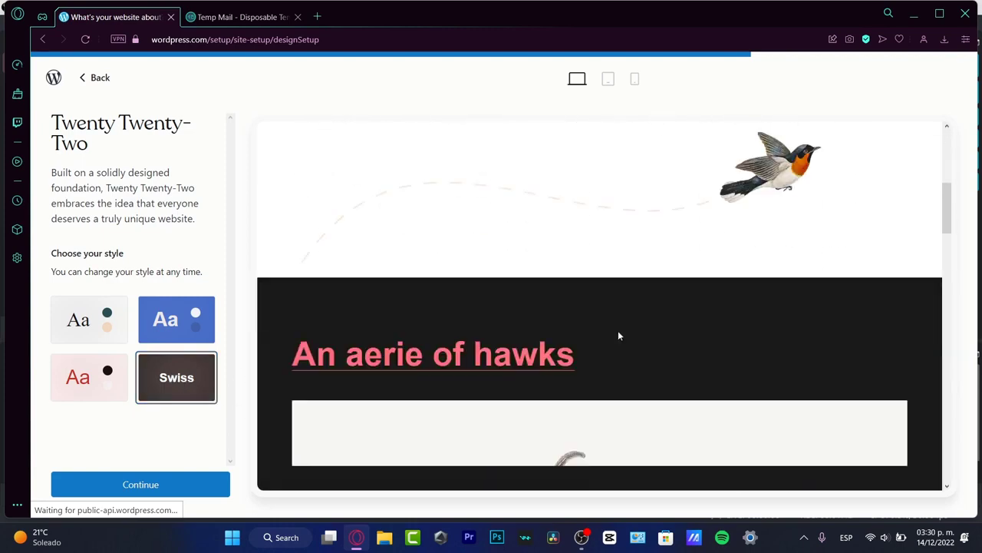
{"action": "scroll", "coordinate": [618, 336], "scroll_direction": "up", "scroll_amount": 10}
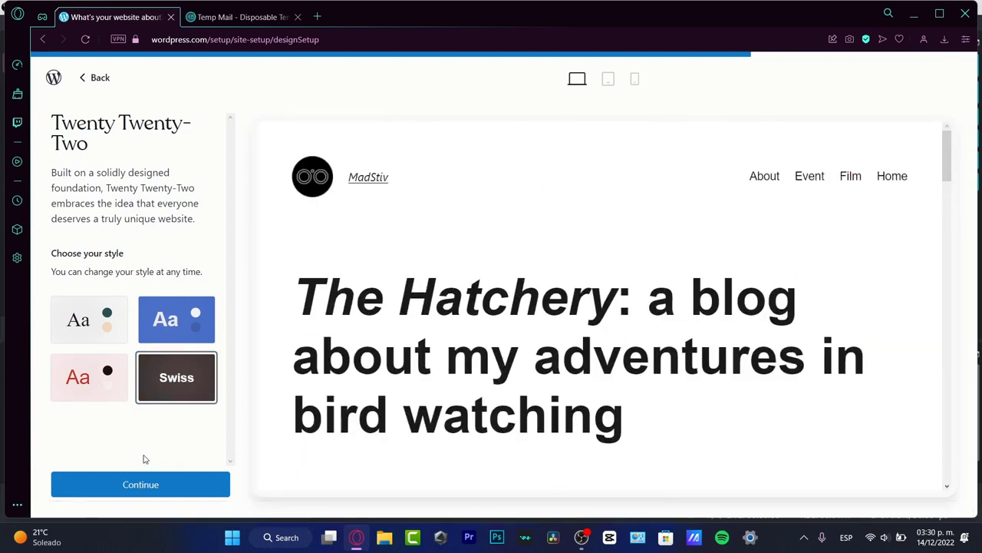
{"action": "left_click", "coordinate": [154, 484]}
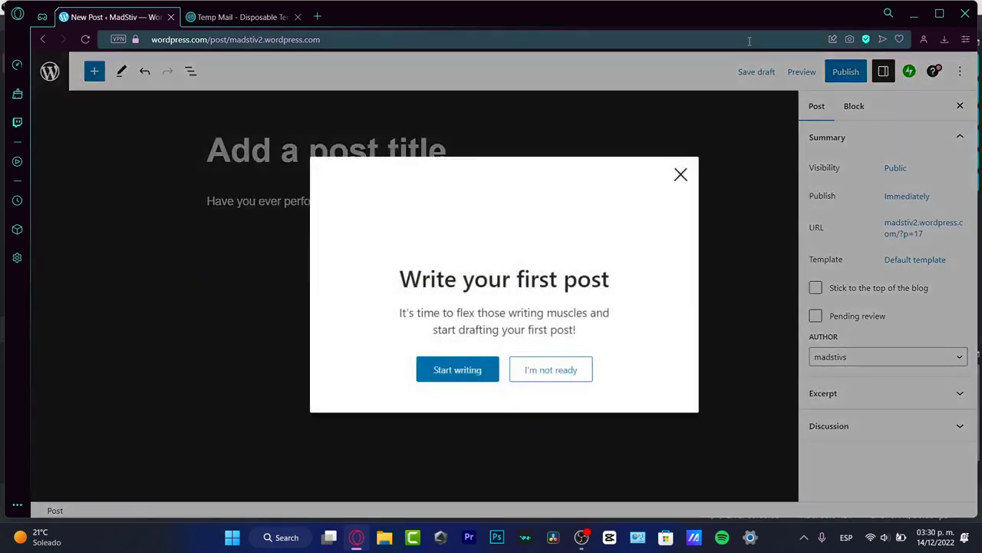
- Title the post 'My first Pop Quiz' with the first question 'Question about something of my life?'
{"action": "left_click", "coordinate": [484, 373]}
{"action": "left_click", "coordinate": [341, 160]}
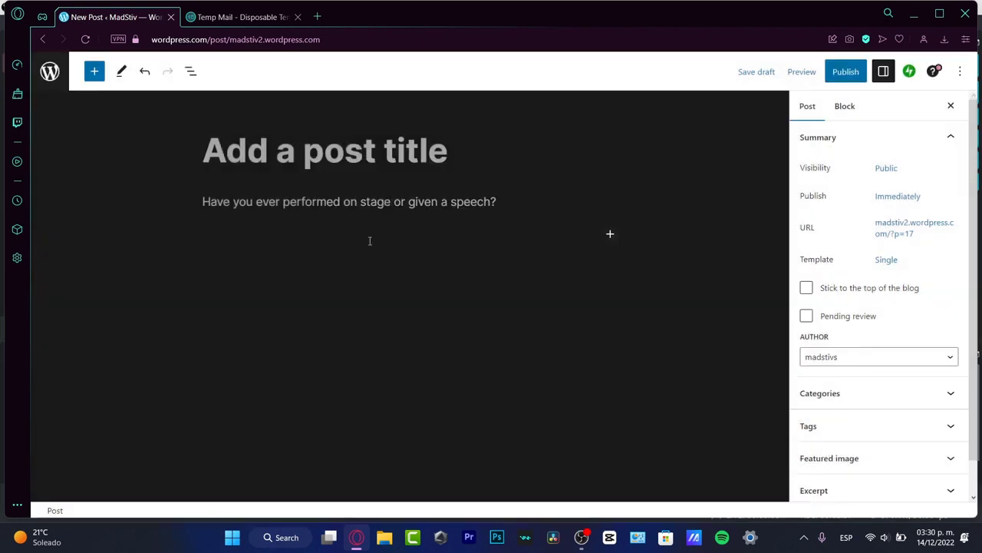
{"action": "type", "text": "My first Pos"}
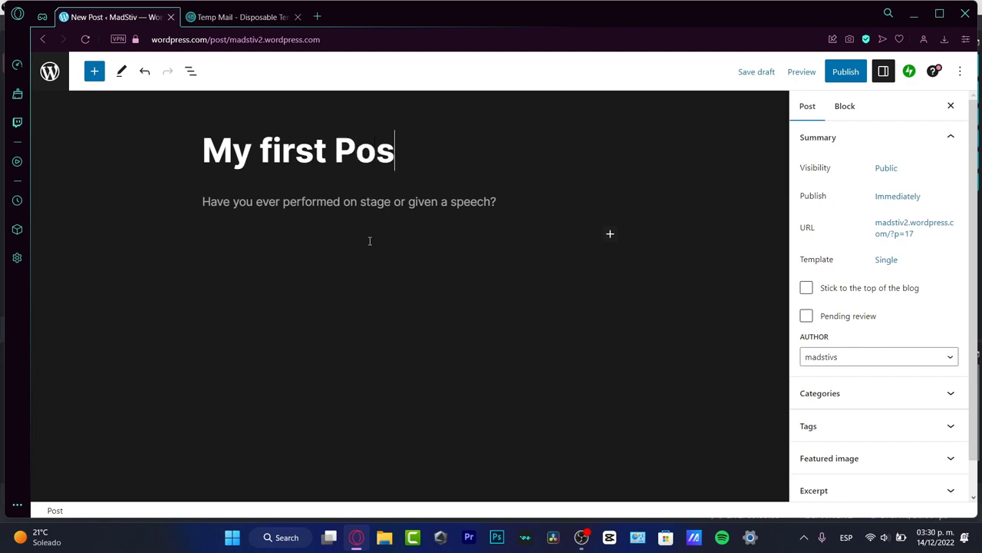
{"action": "type", "text": "t Quiz"}
{"action": "type", "text": "about s"}
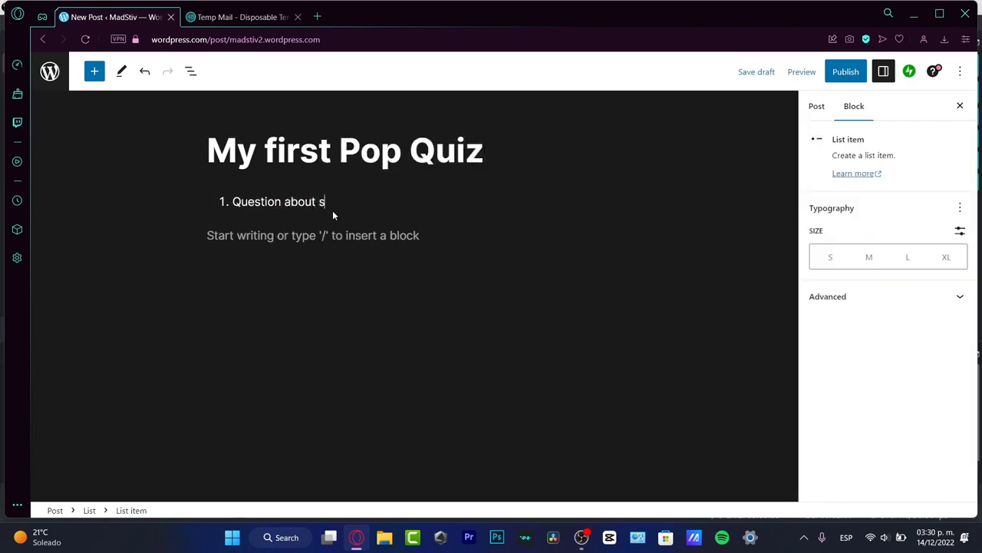
{"action": "type", "text": "omething of my life?"}
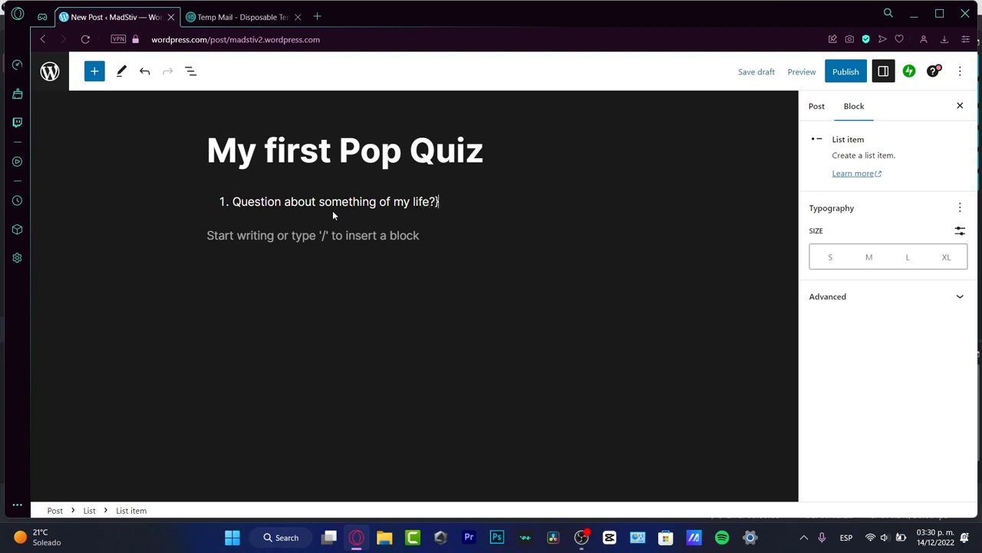
{"action": "key", "text": "Return"}
{"action": "key", "text": "Return"}
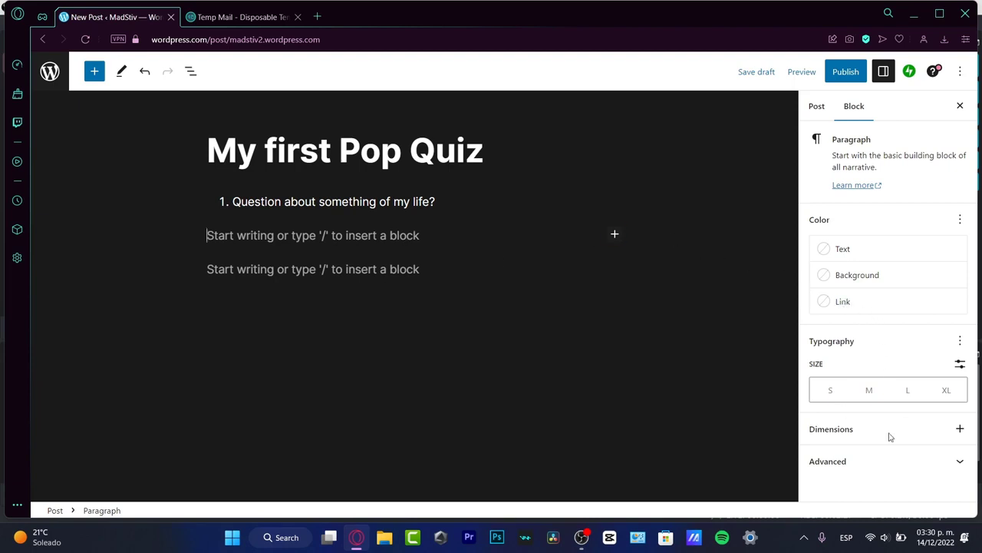
- Show the post's settings with Categories expanded, dismissing the Help Center notice, and open the block inserter
{"action": "left_click", "coordinate": [880, 459]}
{"action": "scroll", "coordinate": [875, 442], "scroll_direction": "up", "scroll_amount": 3}
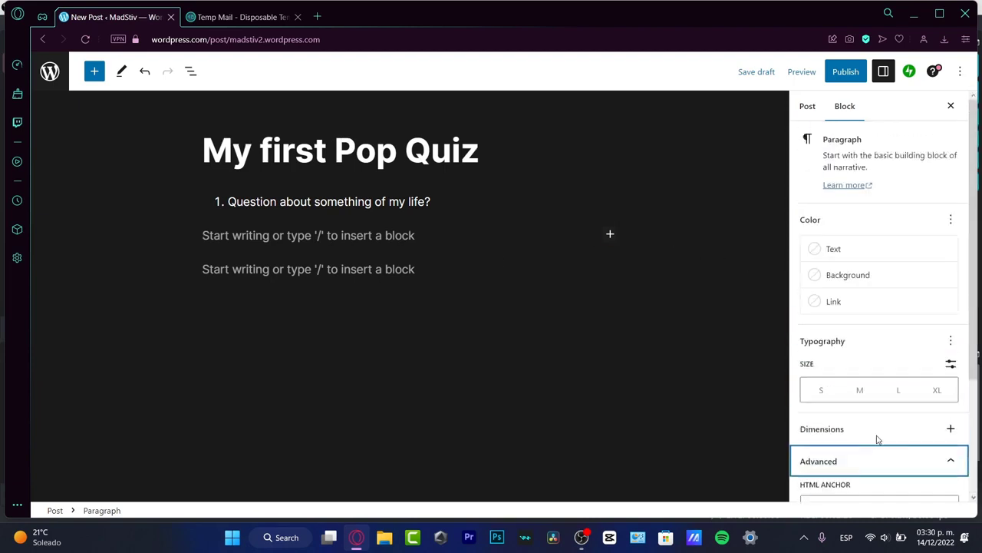
{"action": "left_click", "coordinate": [807, 107]}
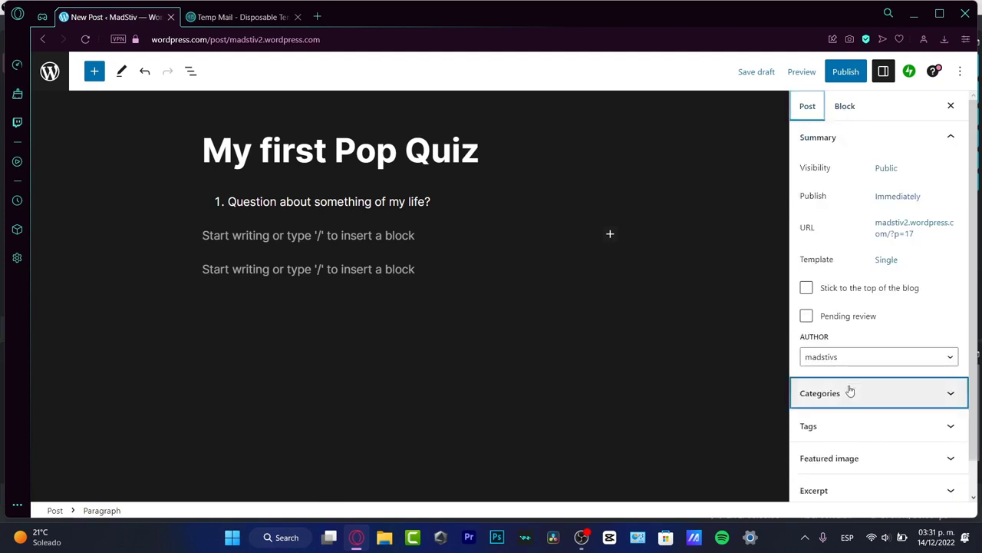
{"action": "left_click", "coordinate": [917, 403]}
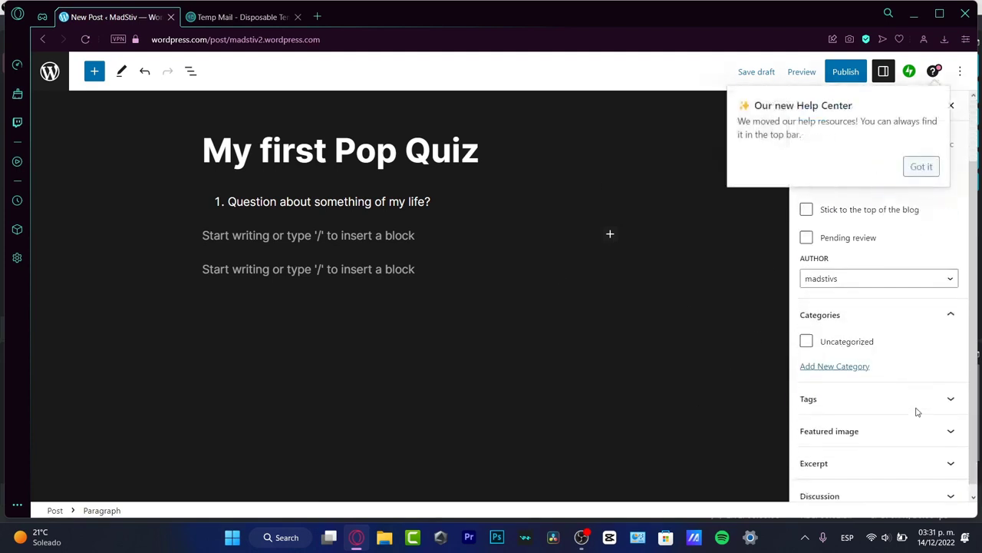
{"action": "left_click", "coordinate": [918, 167]}
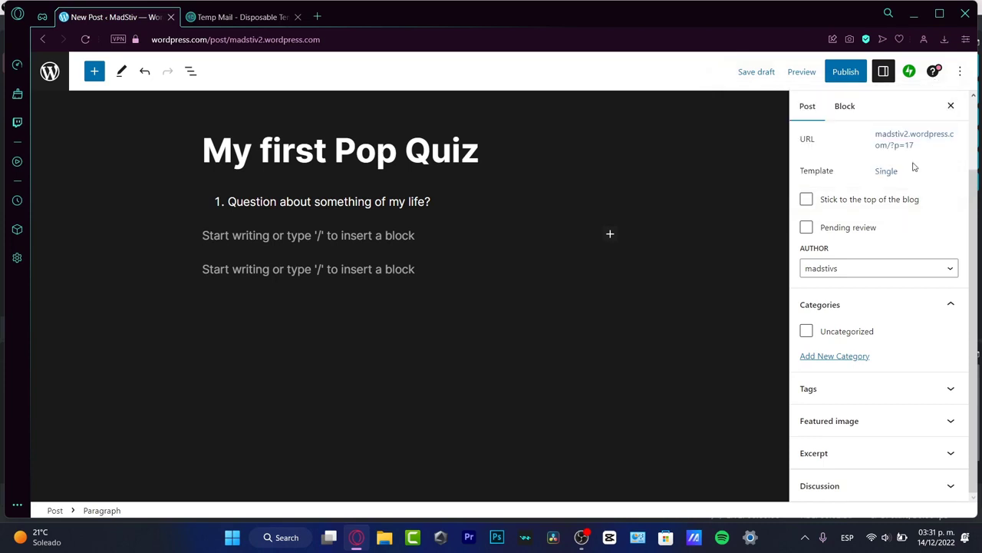
{"action": "left_click", "coordinate": [480, 341]}
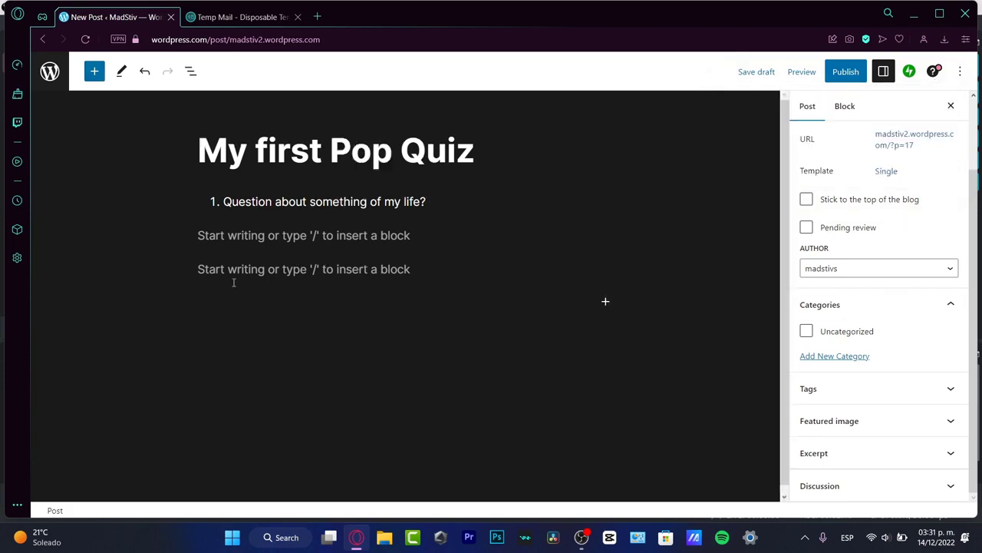
{"action": "left_click", "coordinate": [605, 303]}
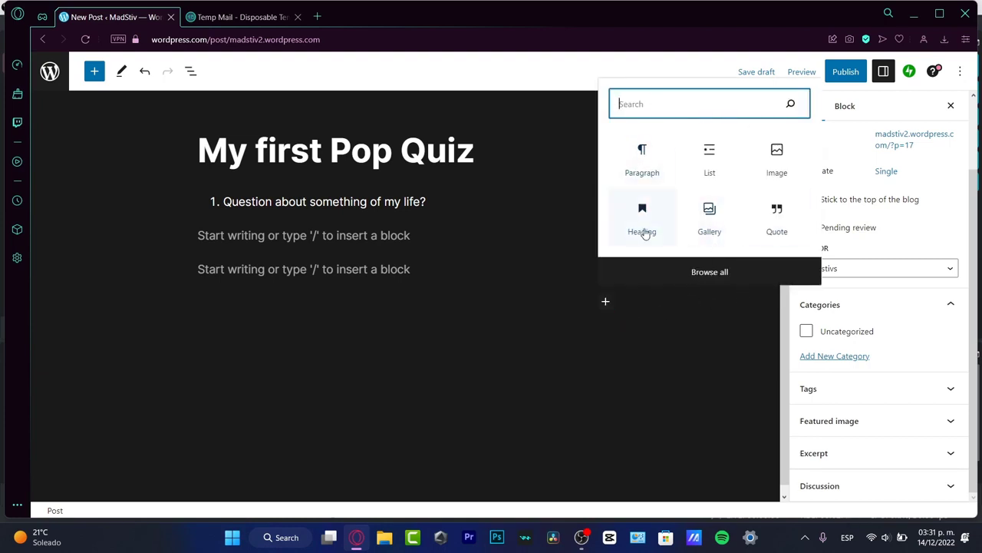
- Insert a Quiz block into the post and open Crowdsignal's 'Create a new Quiz' guide
{"action": "left_click", "coordinate": [656, 306]}
{"action": "left_click", "coordinate": [606, 302]}
{"action": "type", "text": "quiz"}
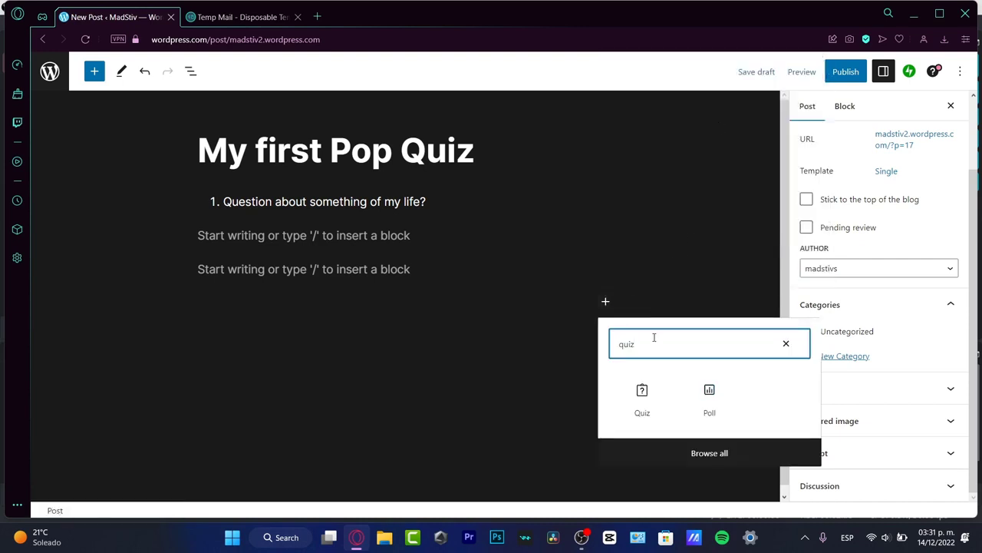
{"action": "left_click", "coordinate": [643, 399]}
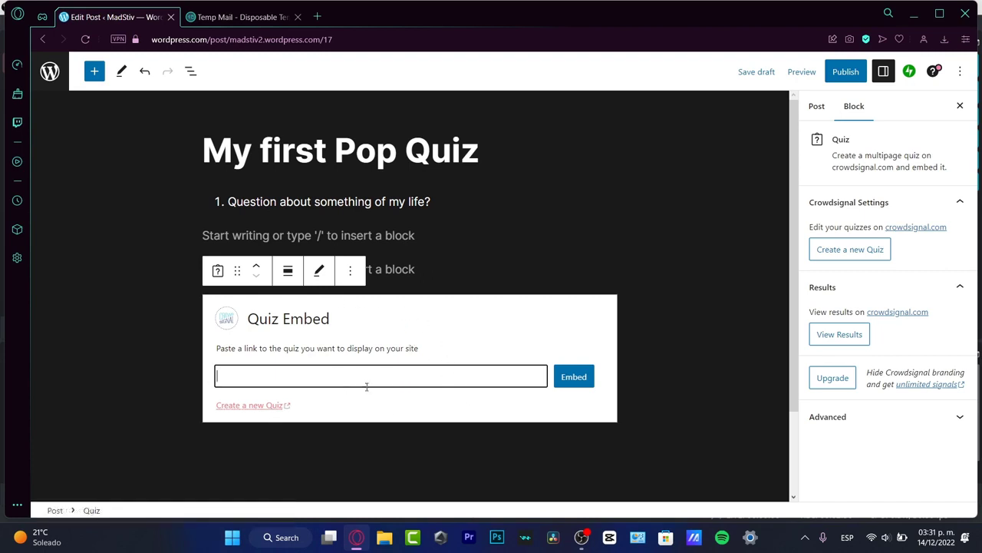
{"action": "left_click", "coordinate": [268, 406]}
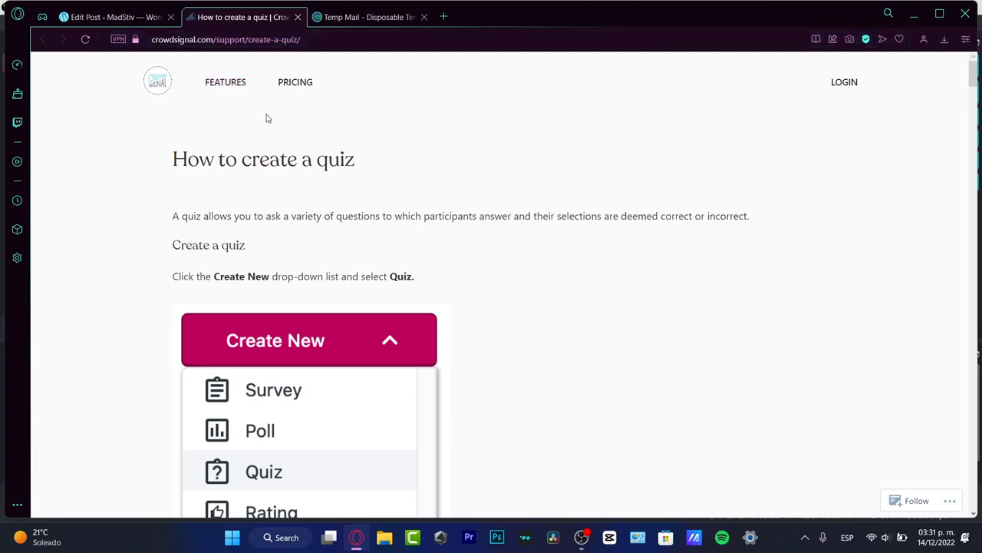
- Log in to Crowdsignal with the WordPress.com account and approve its access
{"action": "scroll", "coordinate": [359, 235], "scroll_direction": "down", "scroll_amount": 5}
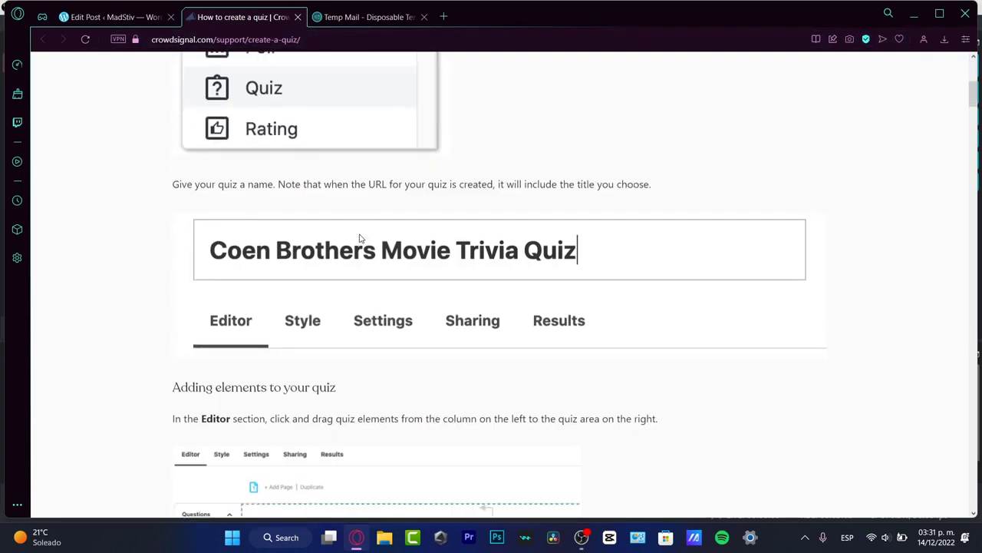
{"action": "scroll", "coordinate": [360, 238], "scroll_direction": "down", "scroll_amount": 15}
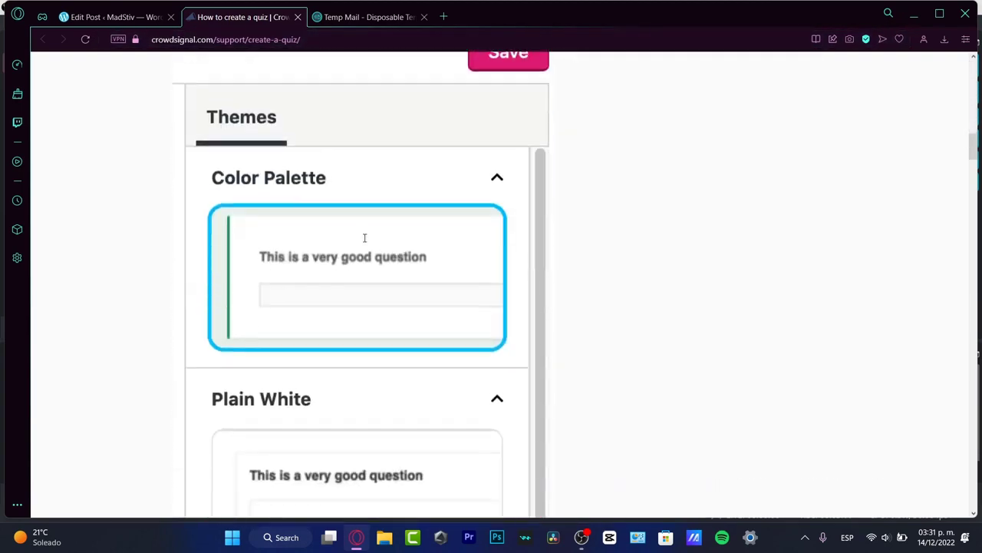
{"action": "scroll", "coordinate": [364, 238], "scroll_direction": "up", "scroll_amount": 20}
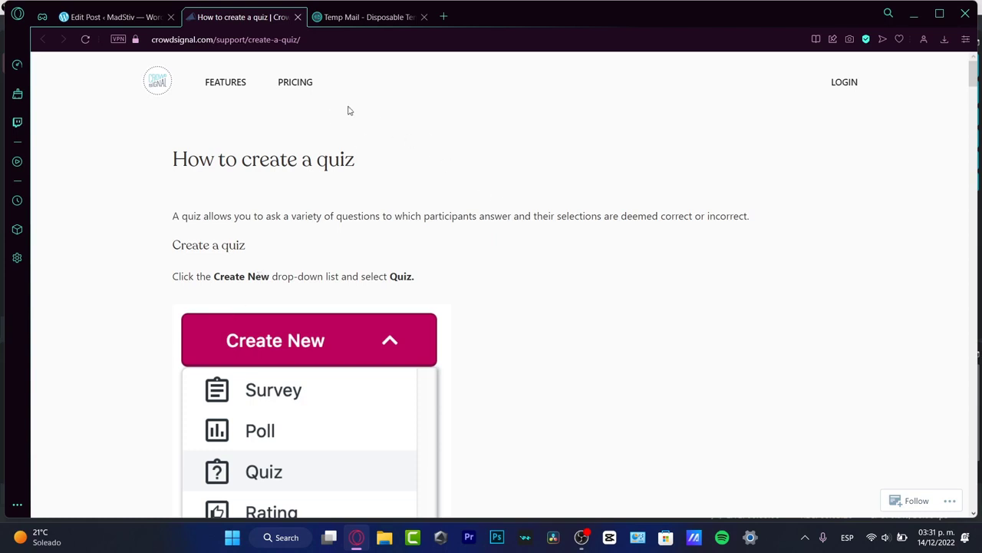
{"action": "left_click", "coordinate": [847, 83]}
{"action": "left_click", "coordinate": [558, 271]}
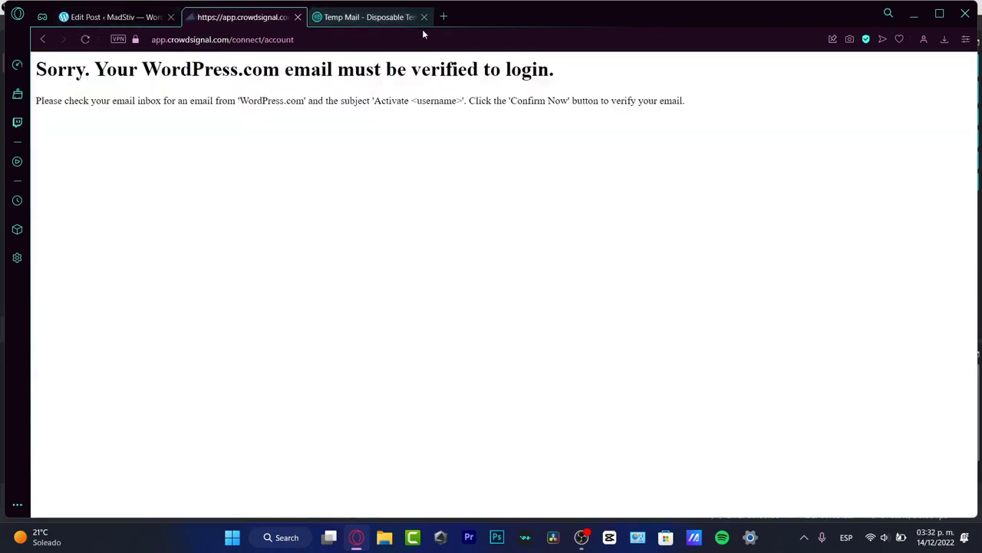
- Open the WordPress.com activation email in Temp Mail and follow its confirmation link in a new tab
{"action": "left_click", "coordinate": [388, 19]}
{"action": "scroll", "coordinate": [399, 338], "scroll_direction": "down", "scroll_amount": 8}
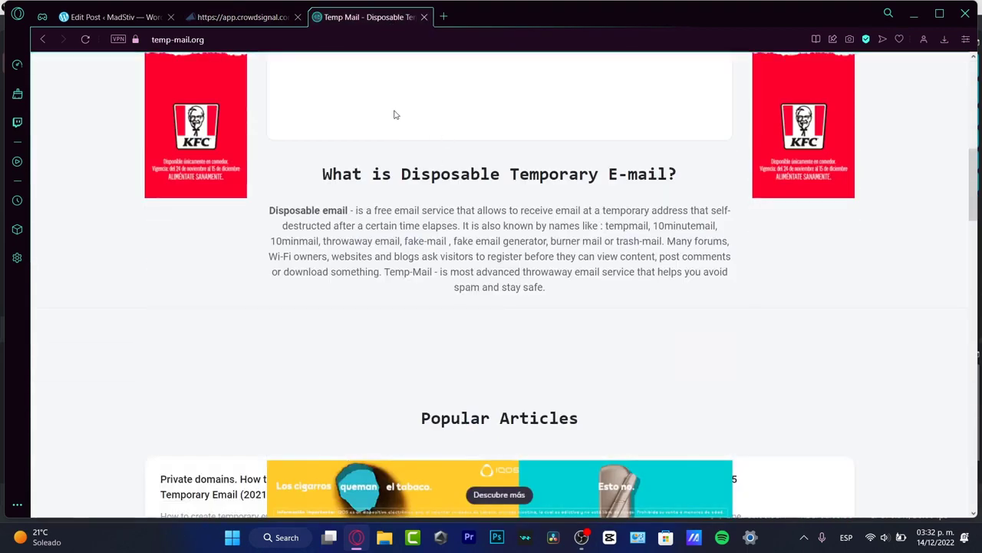
{"action": "scroll", "coordinate": [396, 123], "scroll_direction": "up", "scroll_amount": 3}
{"action": "left_click", "coordinate": [430, 155]}
{"action": "scroll", "coordinate": [541, 373], "scroll_direction": "down", "scroll_amount": 6}
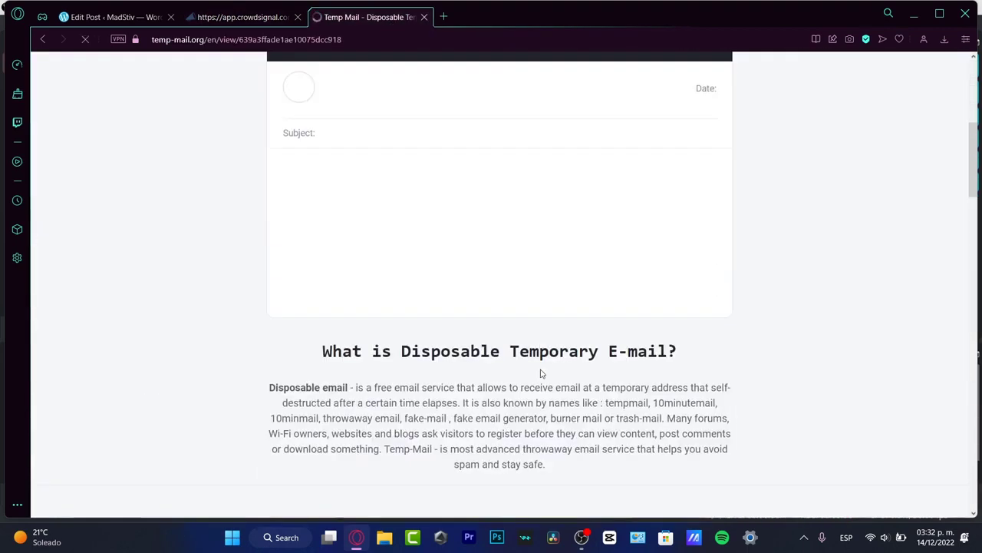
{"action": "right_click", "coordinate": [445, 461]}
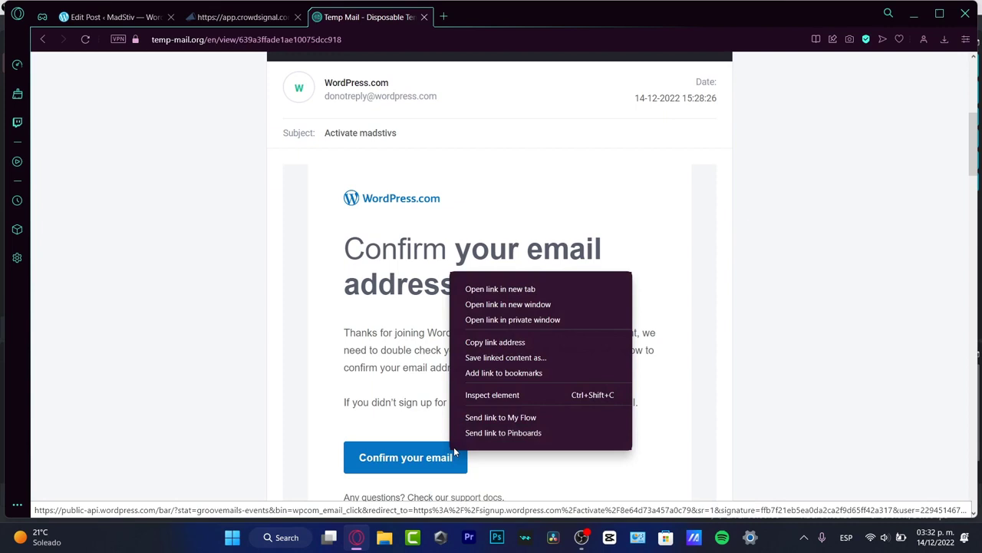
{"action": "left_click", "coordinate": [520, 290]}
{"action": "left_click", "coordinate": [466, 21]}
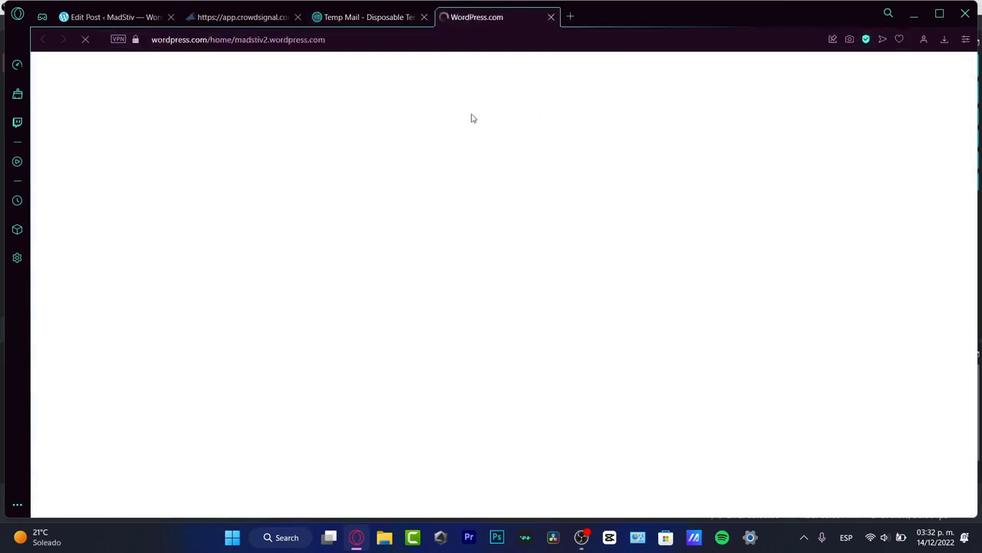
- Return to Crowdsignal and create a new survey from the welcome page
{"action": "left_click", "coordinate": [255, 17]}
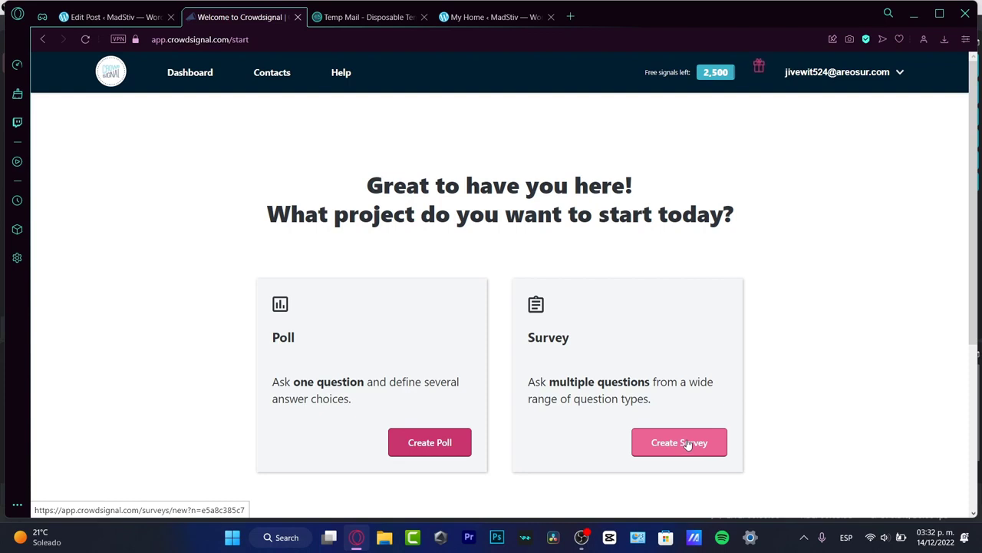
{"action": "mouse_move", "coordinate": [672, 71]}
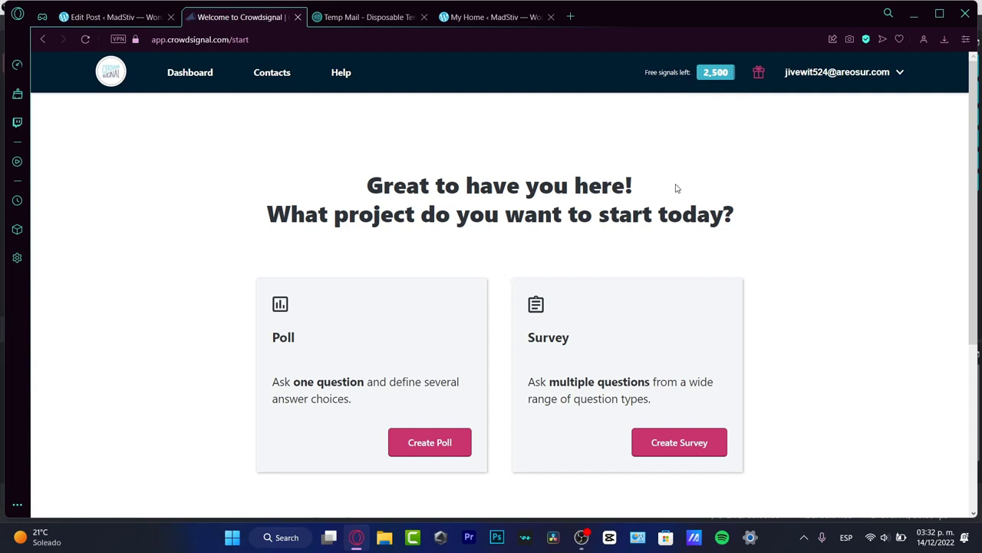
{"action": "mouse_move", "coordinate": [726, 75]}
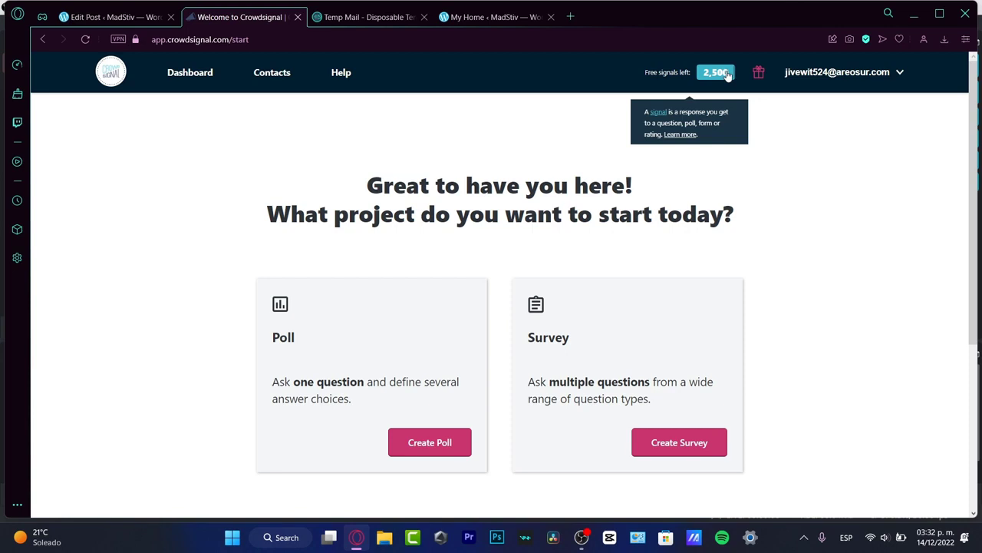
{"action": "left_click", "coordinate": [692, 443]}
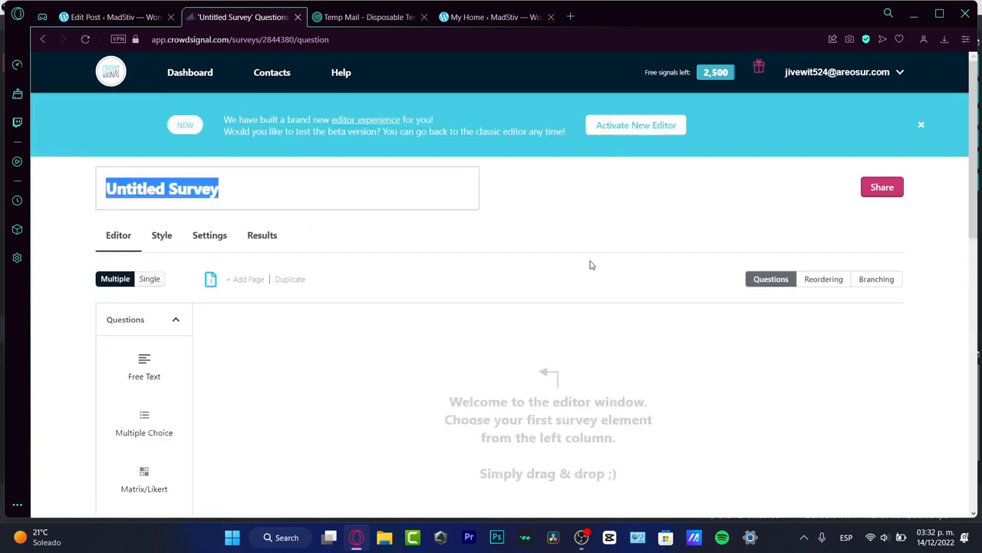
- Rename the Untitled Survey to 'Personality Quiz'
{"action": "scroll", "coordinate": [606, 251], "scroll_direction": "down", "scroll_amount": 3}
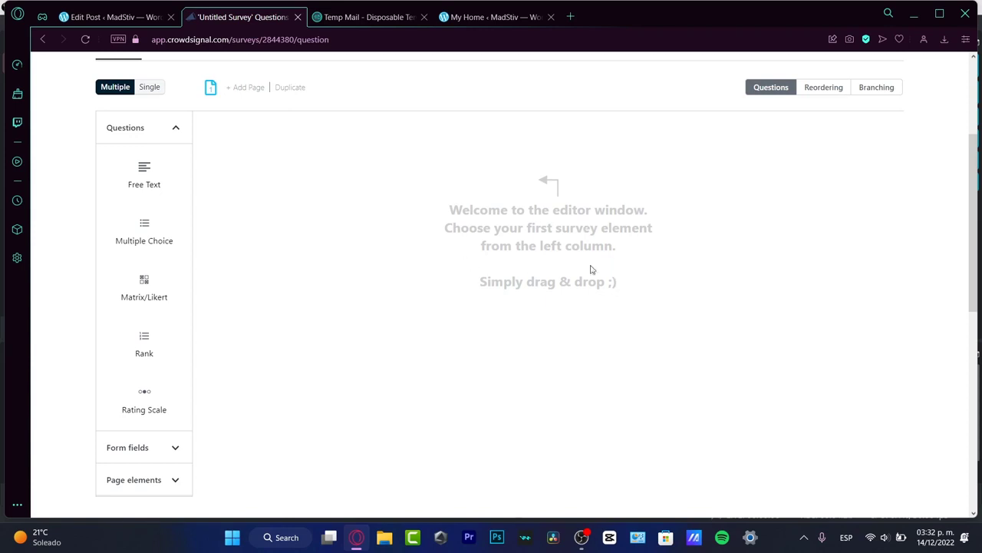
{"action": "scroll", "coordinate": [687, 256], "scroll_direction": "up", "scroll_amount": 5}
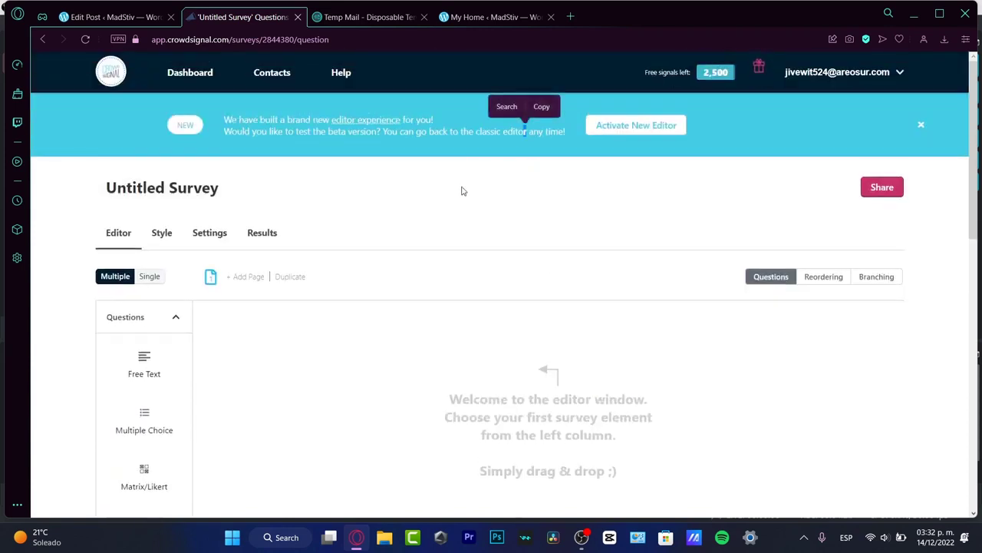
{"action": "double_click", "coordinate": [253, 187]}
{"action": "triple_click", "coordinate": [253, 187]}
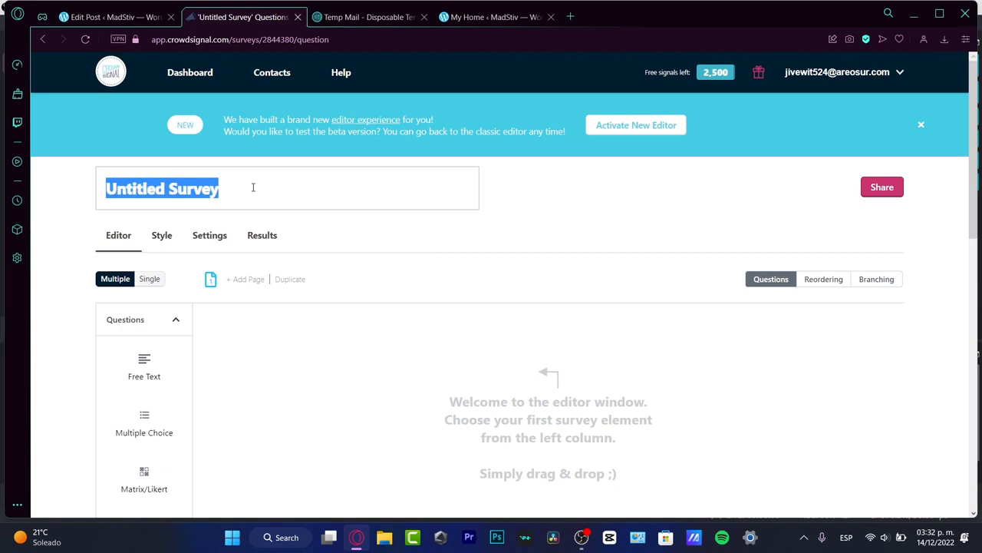
{"action": "type", "text": "Peron"}
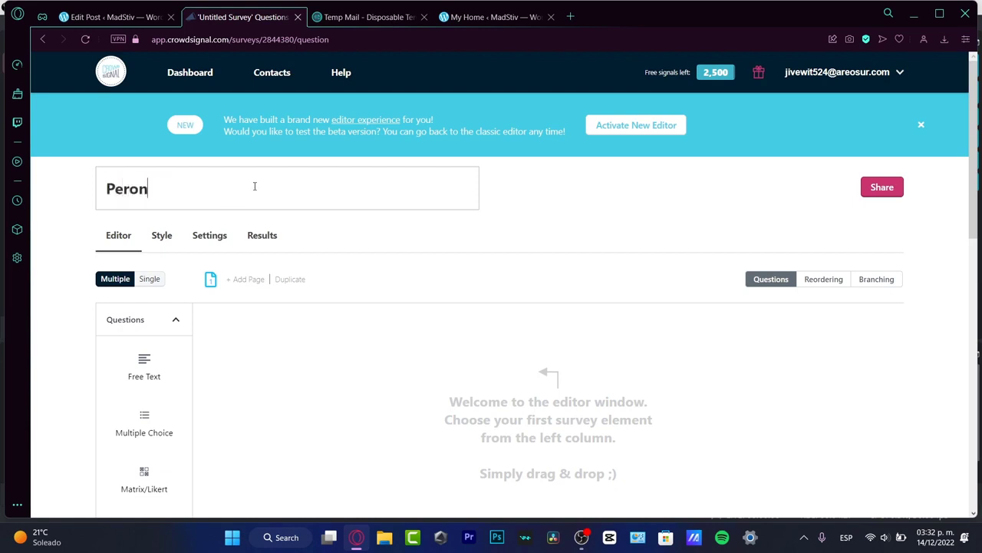
{"action": "key", "text": "BackSpace"}
{"action": "key", "text": "BackSpace"}
{"action": "type", "text": "sonality Quiz"}
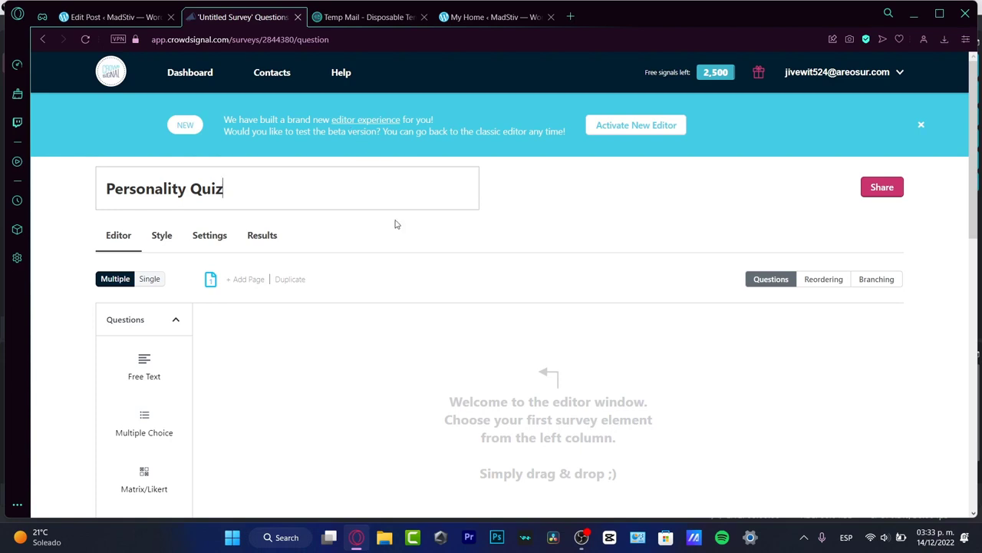
{"action": "scroll", "coordinate": [403, 246], "scroll_direction": "down", "scroll_amount": 3}
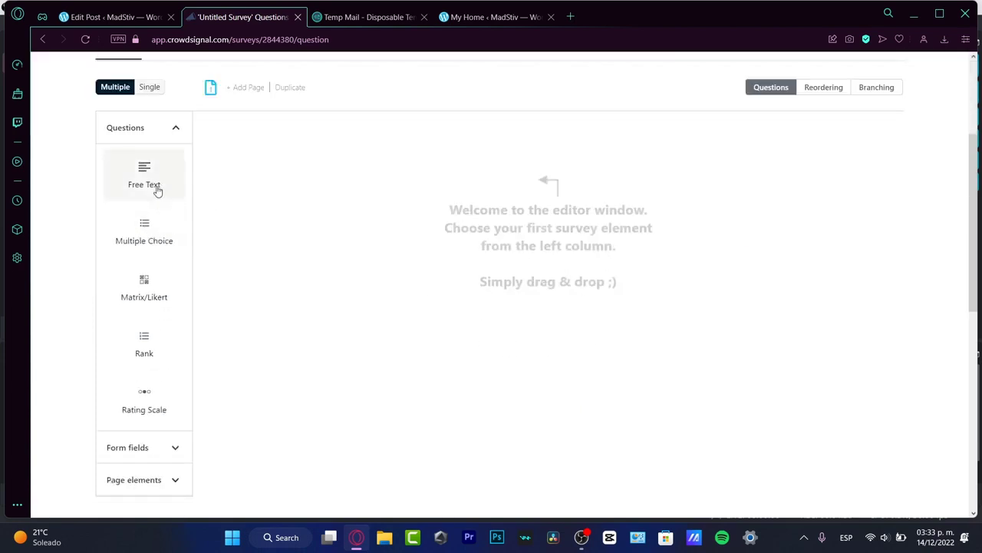
- Add a Free Text question reading 'What is your favorite color?', fixing the spelling of favorite
{"action": "left_click_drag", "start_coordinate": [158, 191], "coordinate": [399, 197]}
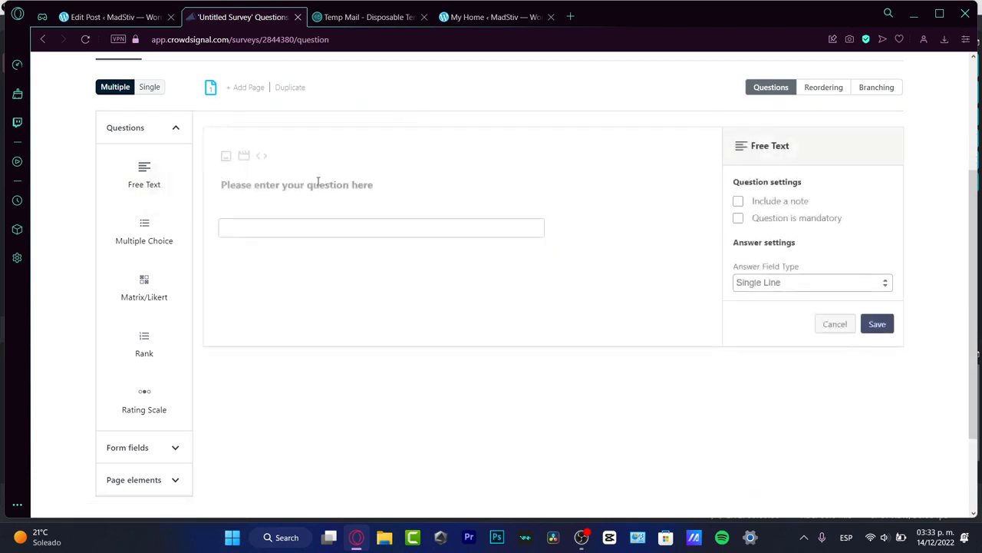
{"action": "type", "text": "What is"}
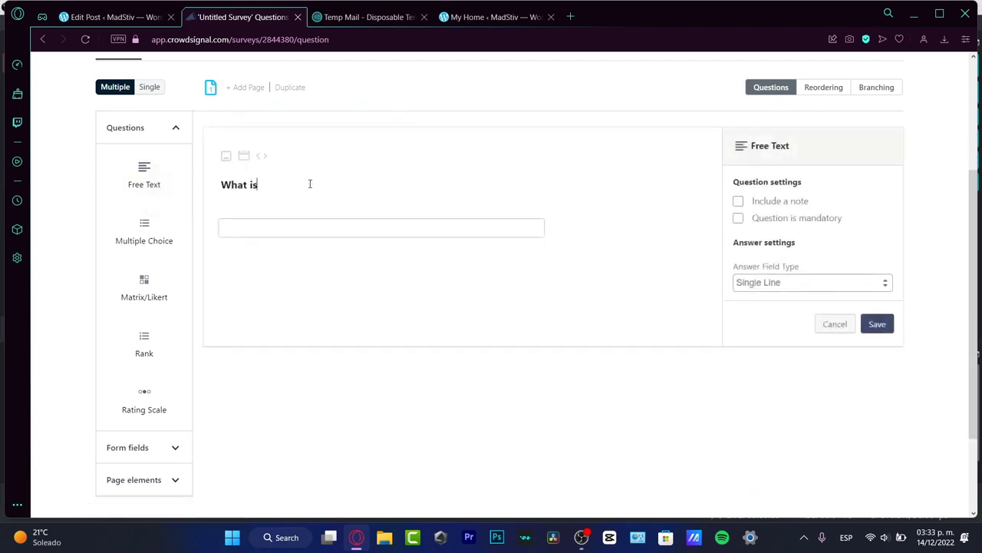
{"action": "type", "text": " your "}
{"action": "type", "text": "favo"}
{"action": "key", "text": "BackSpace"}
{"action": "type", "text": "ourite color"}
{"action": "double_click", "coordinate": [307, 184]}
{"action": "right_click", "coordinate": [306, 185]}
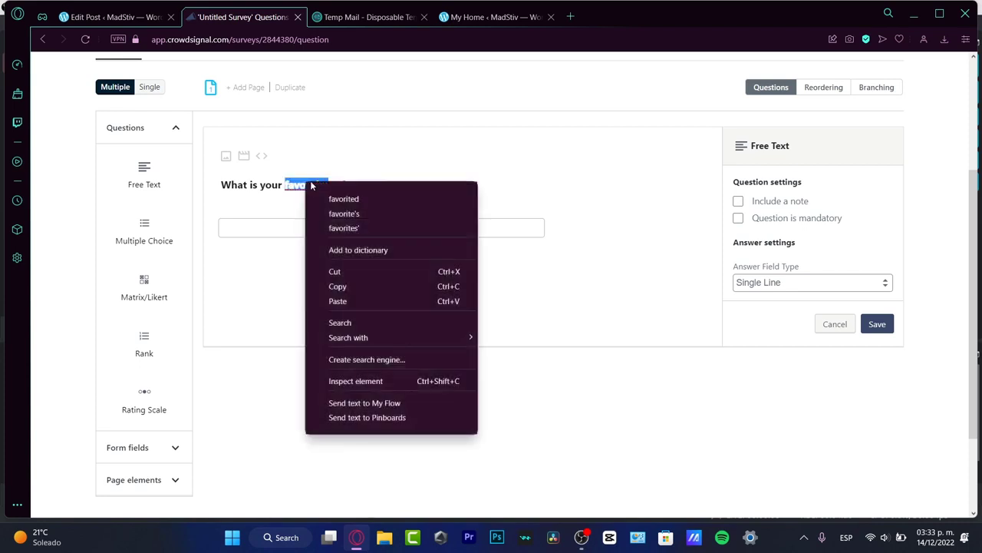
{"action": "left_click", "coordinate": [377, 227]}
{"action": "key", "text": "BackSpace"}
{"action": "key", "text": "BackSpace"}
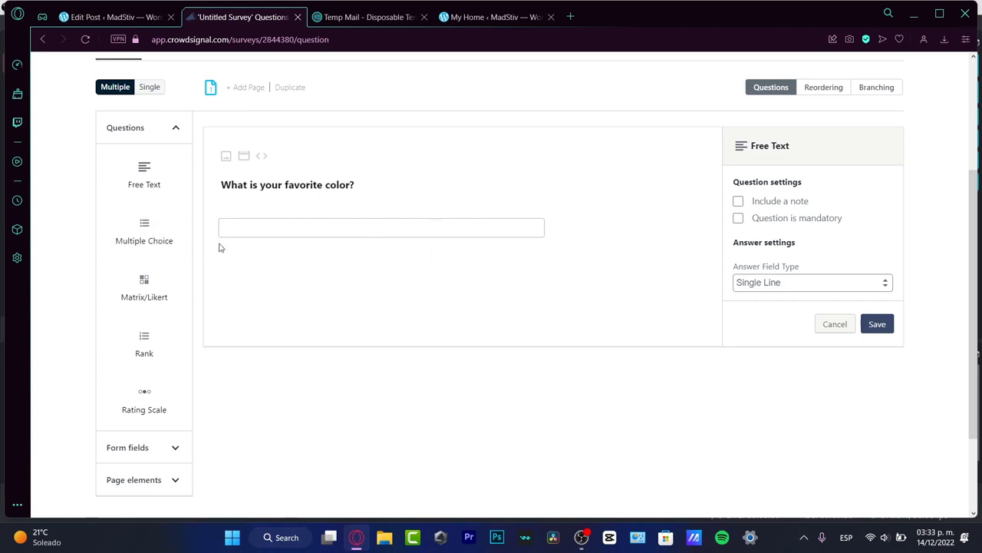
- Keep a single-line answer with no note, make the question mandatory, and add a Multiple Choice question
{"action": "left_click", "coordinate": [806, 288]}
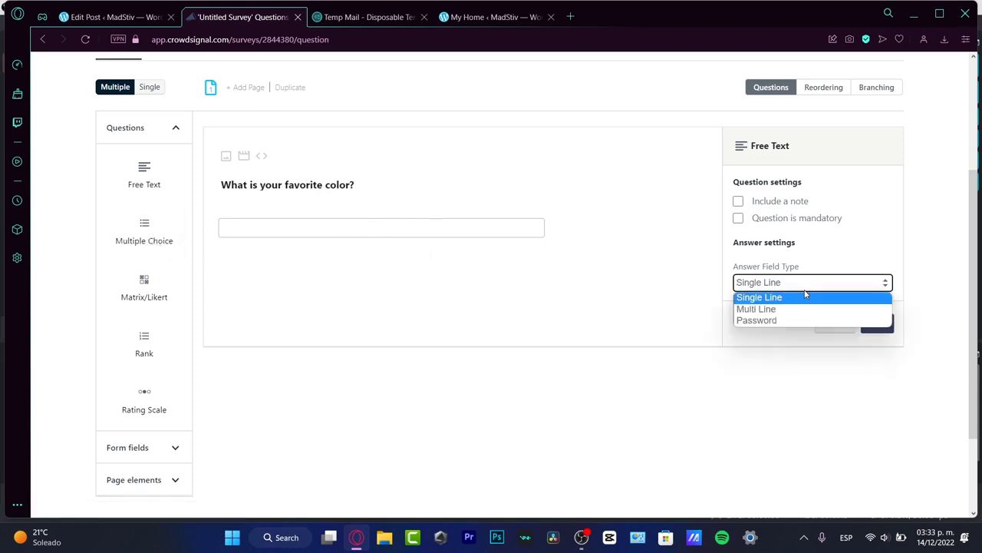
{"action": "left_click", "coordinate": [844, 262]}
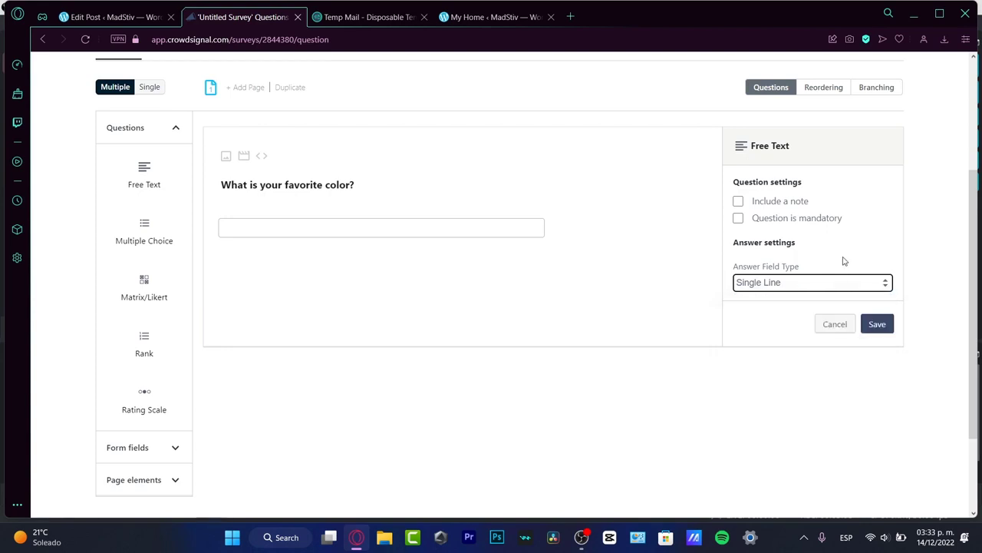
{"action": "left_click", "coordinate": [792, 203]}
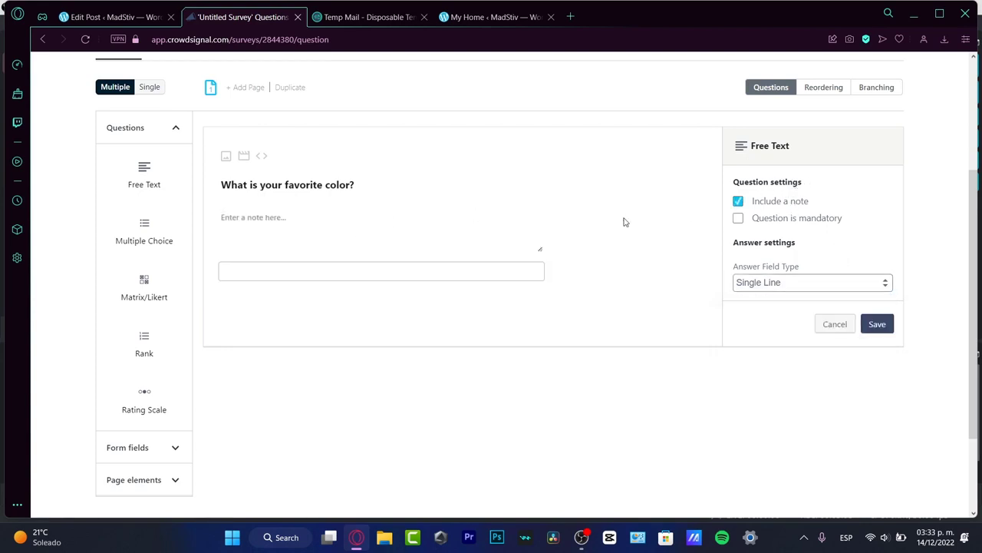
{"action": "left_click", "coordinate": [795, 202]}
{"action": "left_click", "coordinate": [797, 220]}
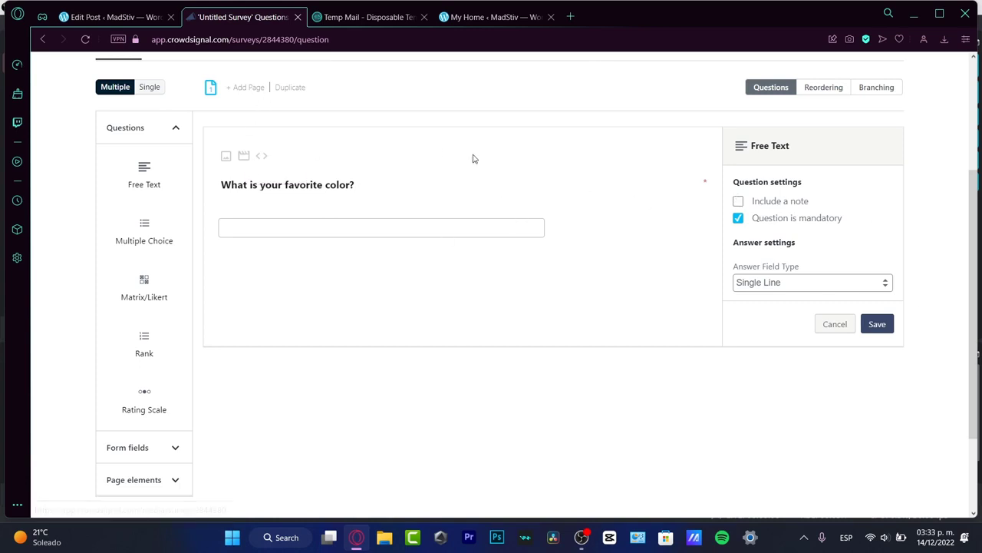
{"action": "left_click_drag", "start_coordinate": [161, 238], "coordinate": [278, 276]}
- Write the question 'How did you learned about Video Editing?' in the Multiple Choice question
{"action": "left_click", "coordinate": [302, 297]}
{"action": "type", "text": "H"}
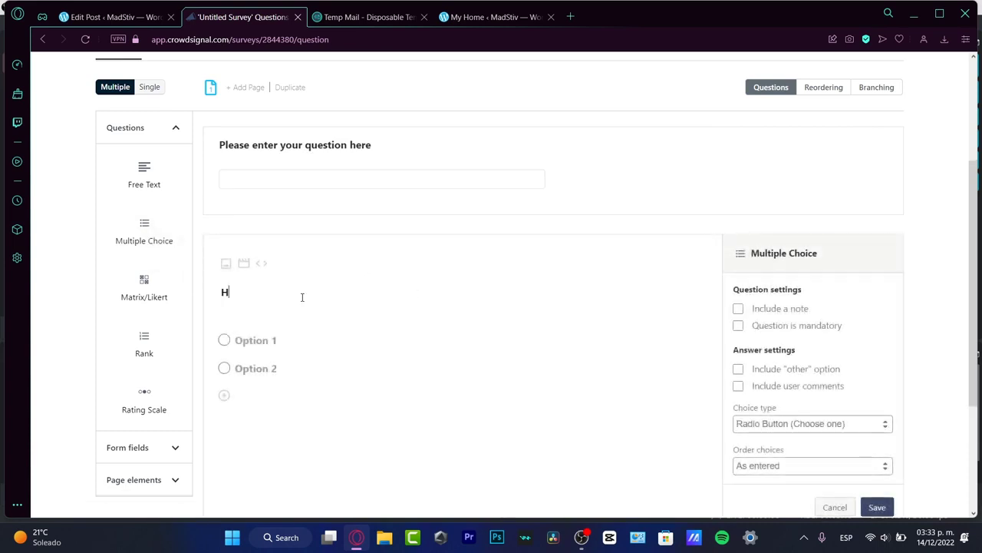
{"action": "type", "text": "ow did you learned "}
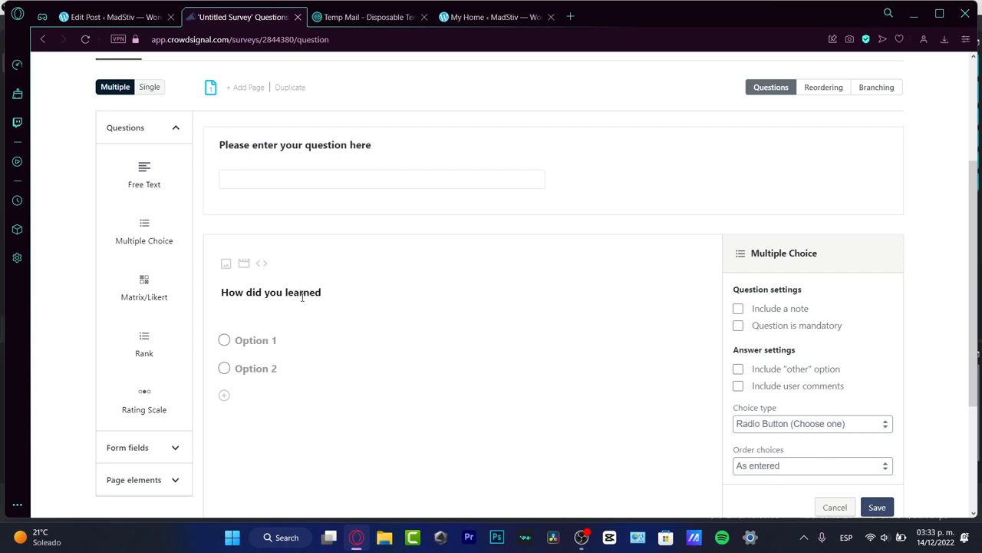
{"action": "type", "text": "aboutt"}
{"action": "type", "text": "ideo Edition"}
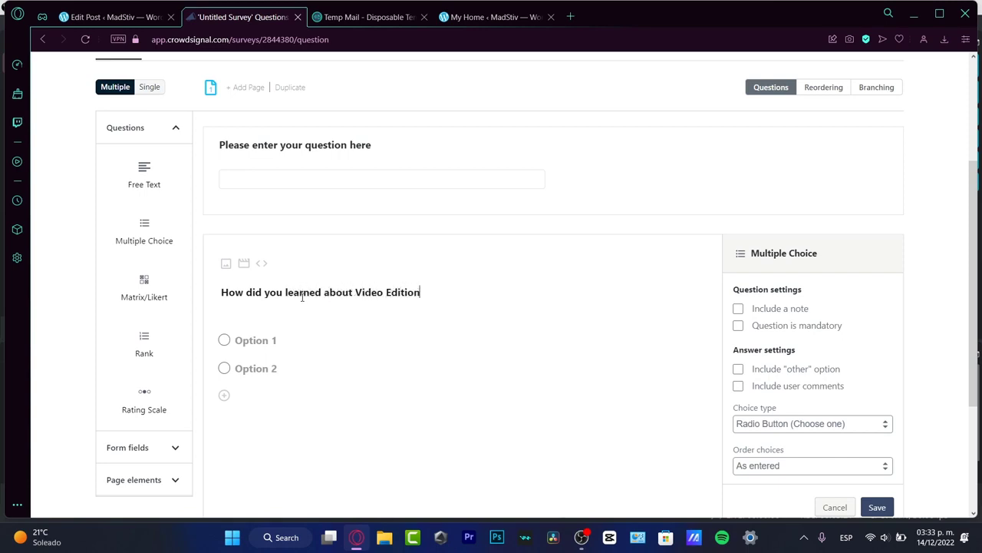
{"action": "key", "text": "BackSpace"}
{"action": "key", "text": "BackSpace"}
{"action": "key", "text": "BackSpace"}
{"action": "type", "text": "in"}
- Fill in the online, college and 'don't know how to edit videos' answers, then save
{"action": "left_click", "coordinate": [250, 342]}
{"action": "type", "text": "I studied on "}
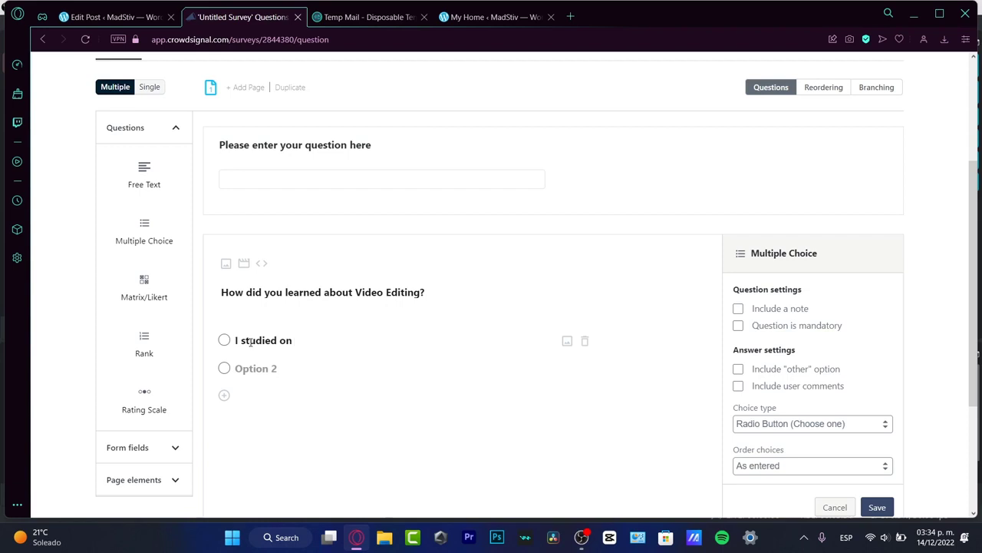
{"action": "type", "text": "line"}
{"action": "left_click", "coordinate": [274, 370]}
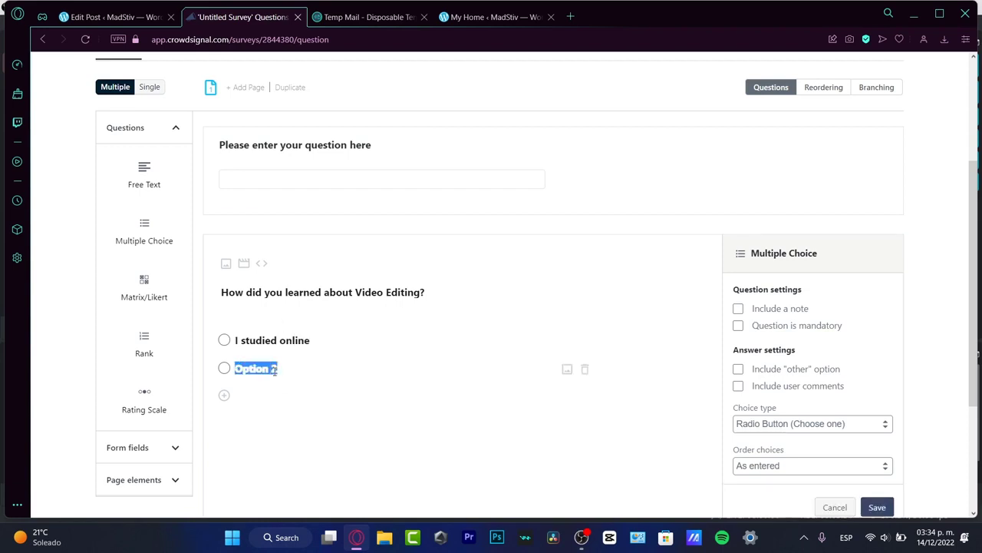
{"action": "type", "text": "I went to college"}
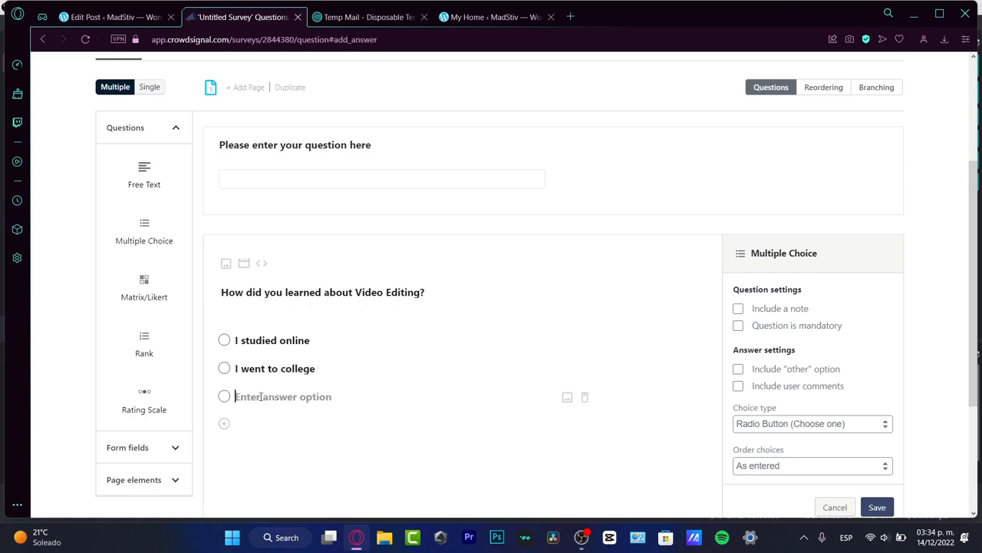
{"action": "type", "text": "I do not kn"}
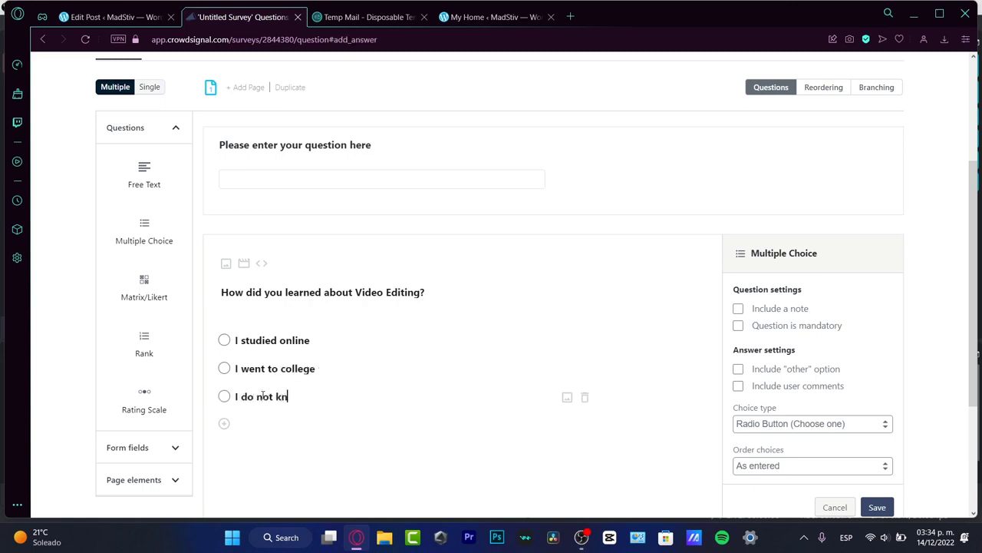
{"action": "type", "text": "ow how to edit videos."}
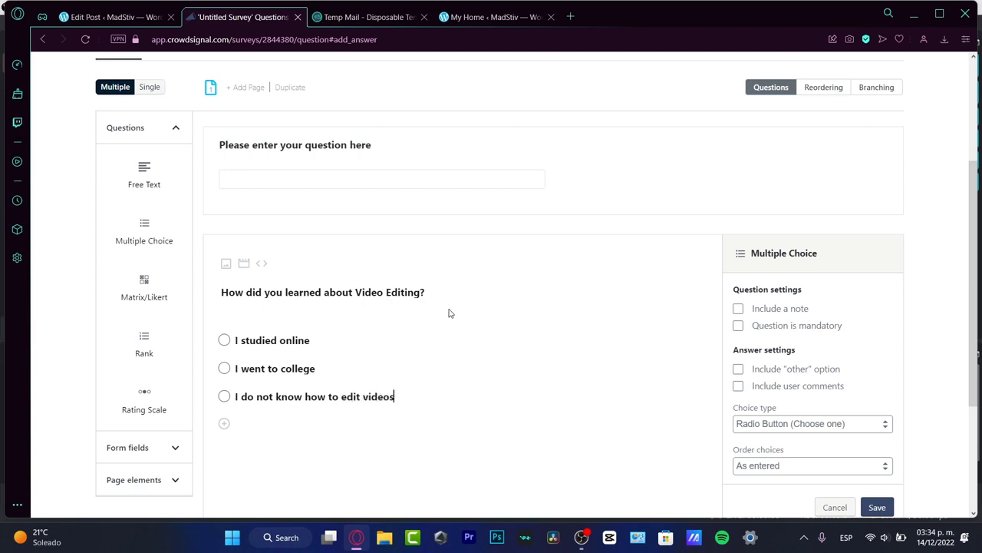
{"action": "scroll", "coordinate": [820, 342], "scroll_direction": "down", "scroll_amount": 3}
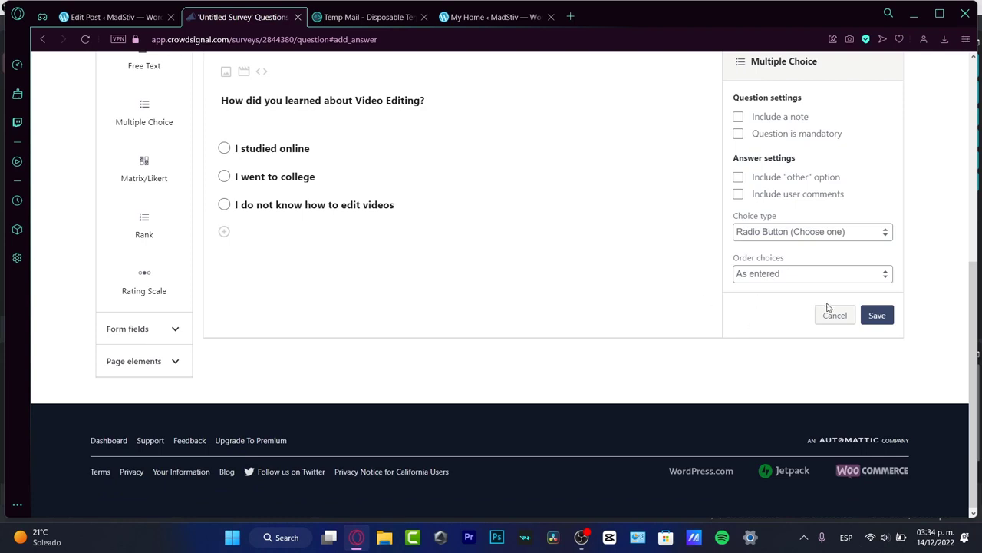
{"action": "left_click", "coordinate": [877, 315]}
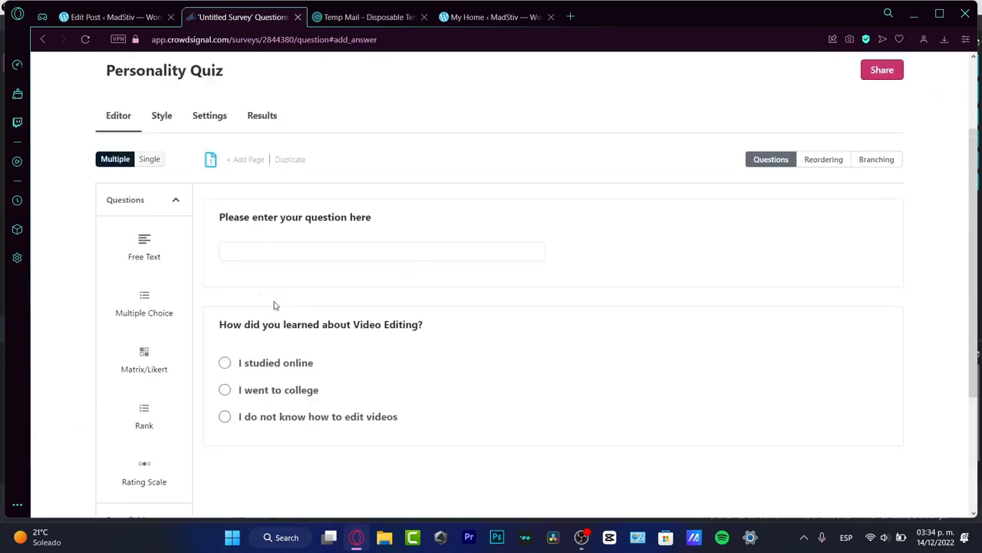
{"action": "scroll", "coordinate": [272, 300], "scroll_direction": "down", "scroll_amount": 3}
- Add a Matrix question and number its column headers 2 through 6
{"action": "left_click_drag", "start_coordinate": [149, 173], "coordinate": [192, 212]}
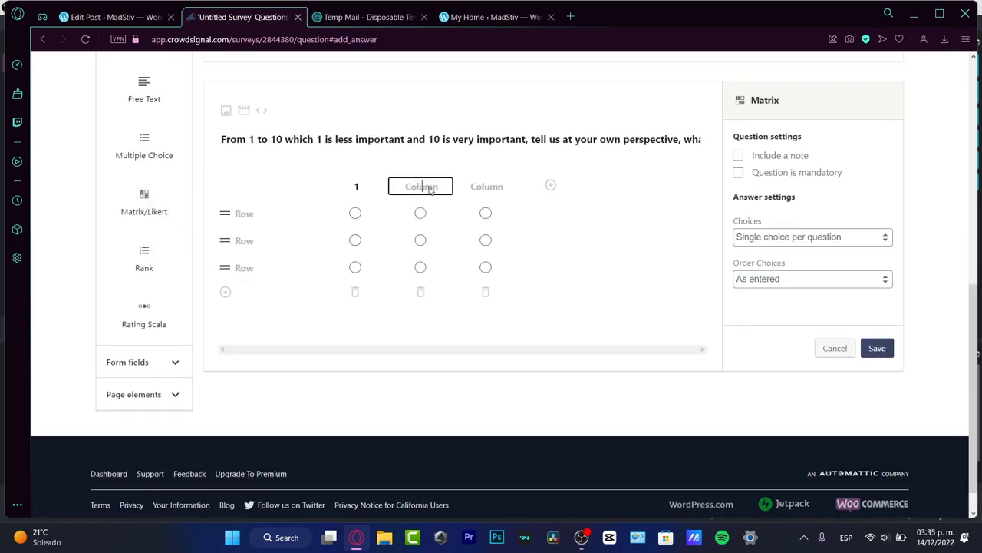
{"action": "type", "text": "2"}
{"action": "left_click", "coordinate": [510, 190]}
{"action": "type", "text": "3"}
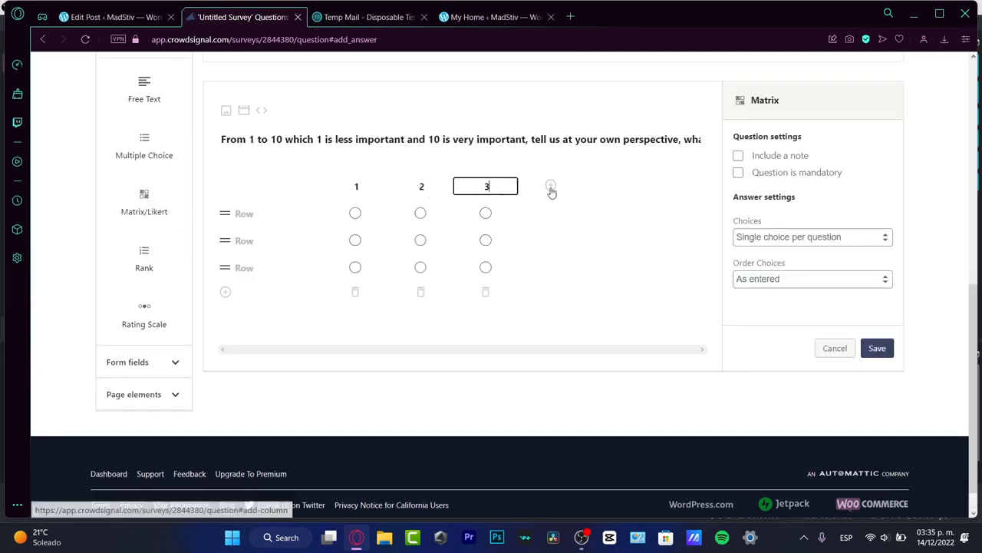
{"action": "left_click", "coordinate": [550, 185]}
{"action": "type", "text": "34"}
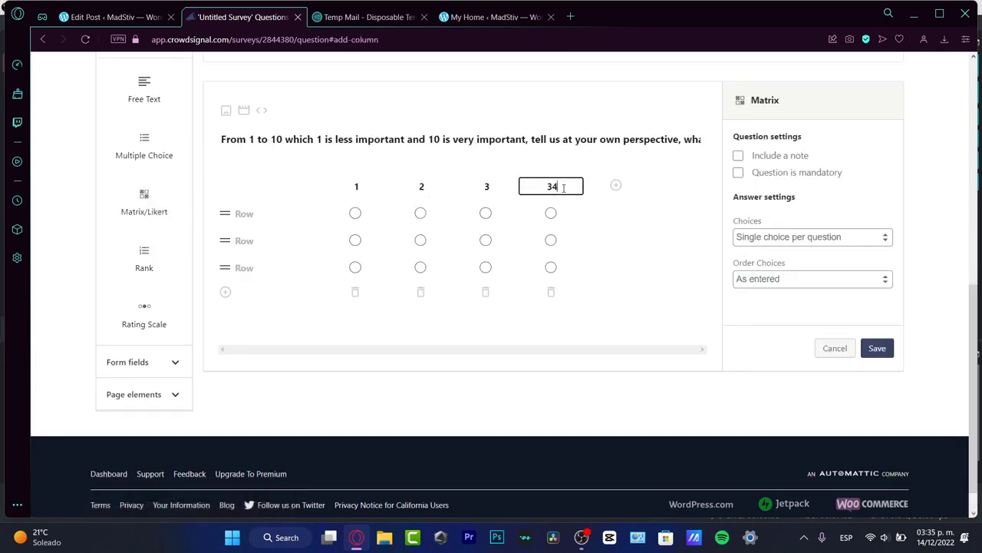
{"action": "double_click", "coordinate": [564, 187]}
{"action": "type", "text": "4"}
{"action": "left_click", "coordinate": [616, 185]}
{"action": "type", "text": "5"}
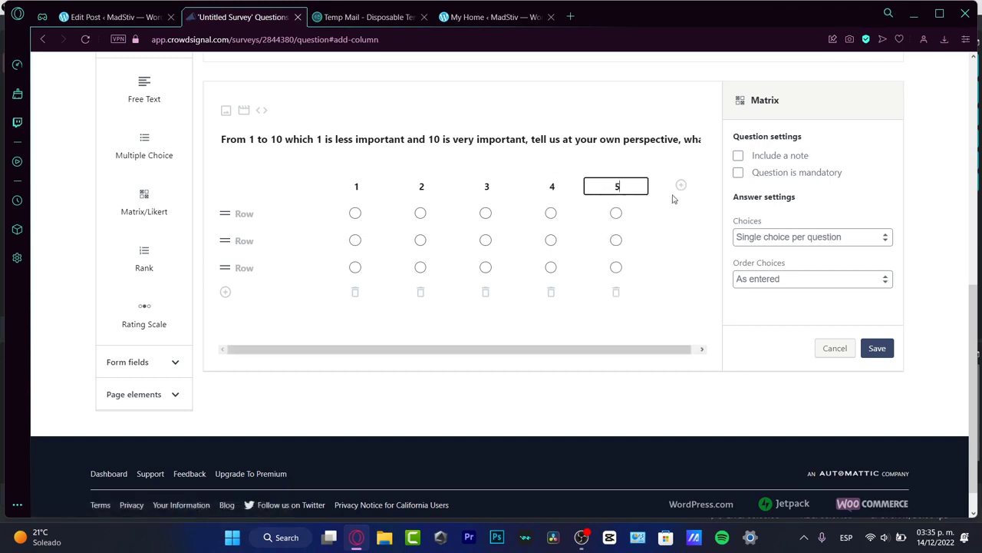
{"action": "left_click", "coordinate": [680, 186]}
{"action": "type", "text": "6"}
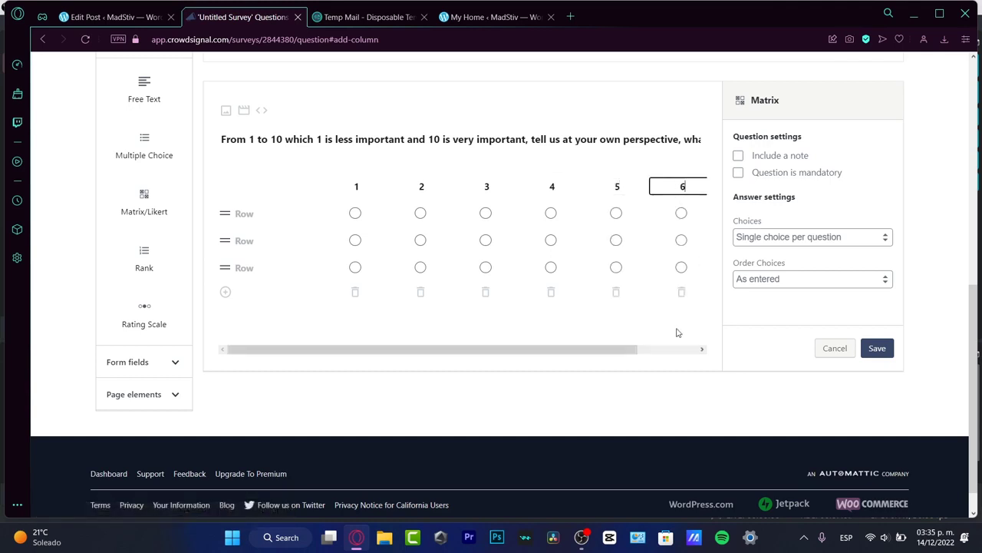
- Extend the matrix with columns 7, 8, 9 and 10
{"action": "left_click_drag", "start_coordinate": [642, 353], "coordinate": [699, 346]}
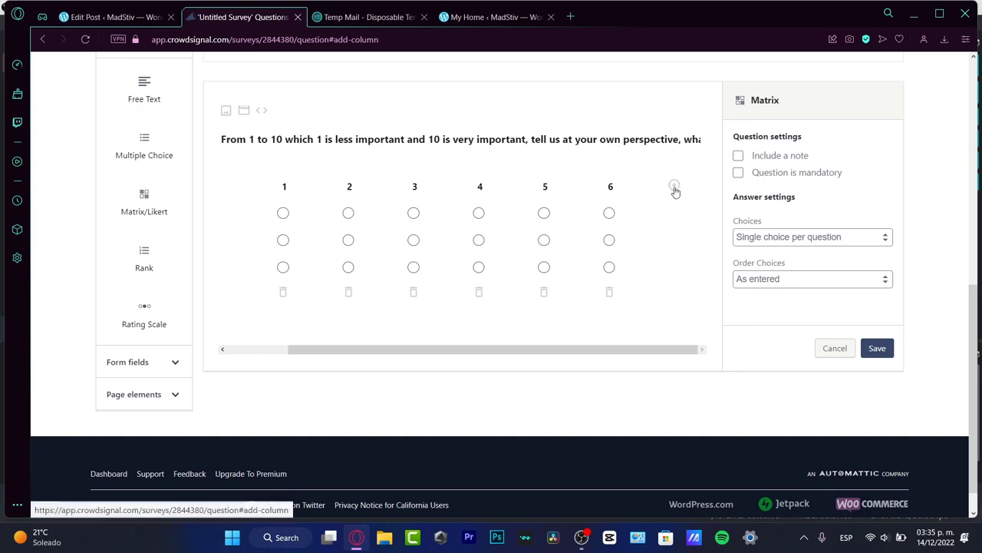
{"action": "left_click", "coordinate": [673, 186]}
{"action": "type", "text": "7"}
{"action": "left_click", "coordinate": [674, 186]}
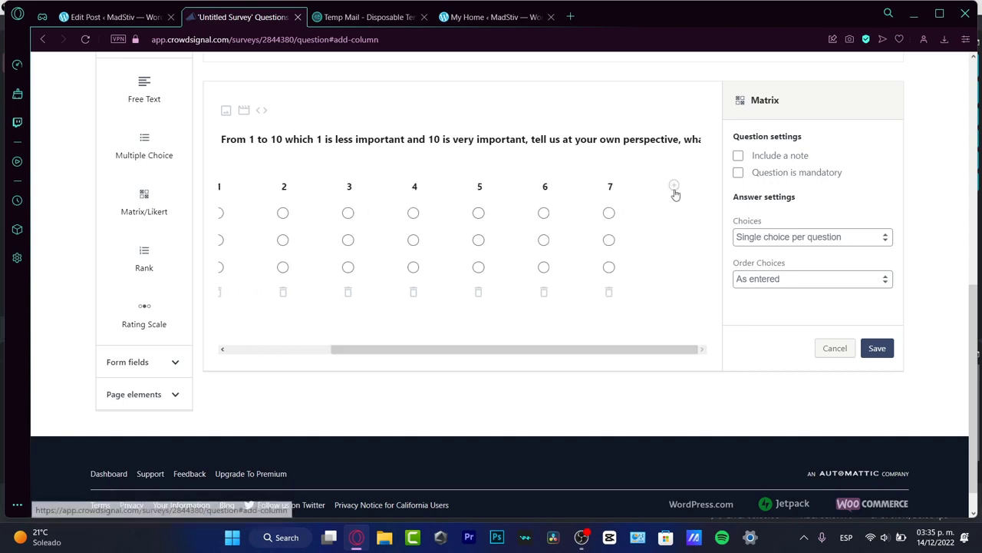
{"action": "type", "text": "8"}
{"action": "left_click_drag", "start_coordinate": [631, 353], "coordinate": [675, 352]}
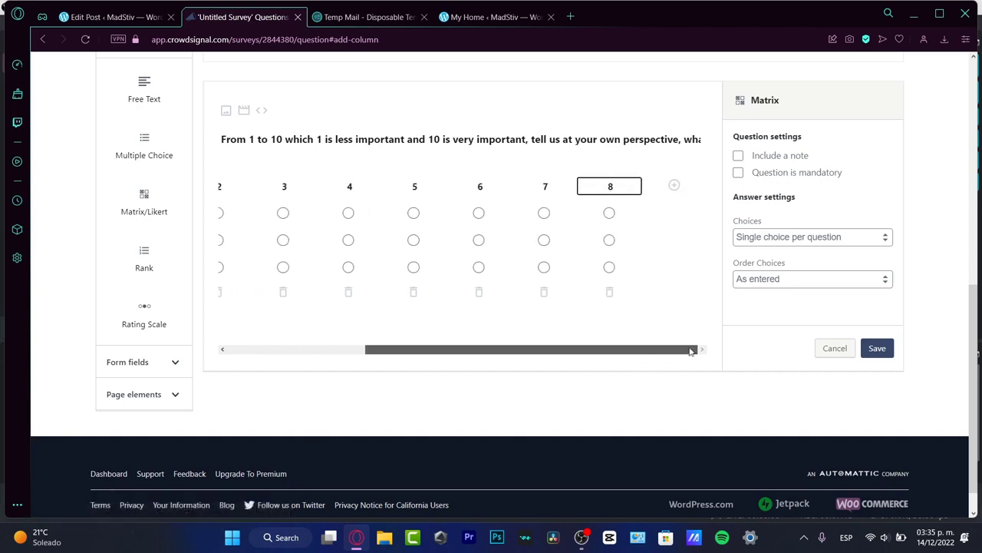
{"action": "left_click", "coordinate": [675, 189]}
{"action": "type", "text": "9"}
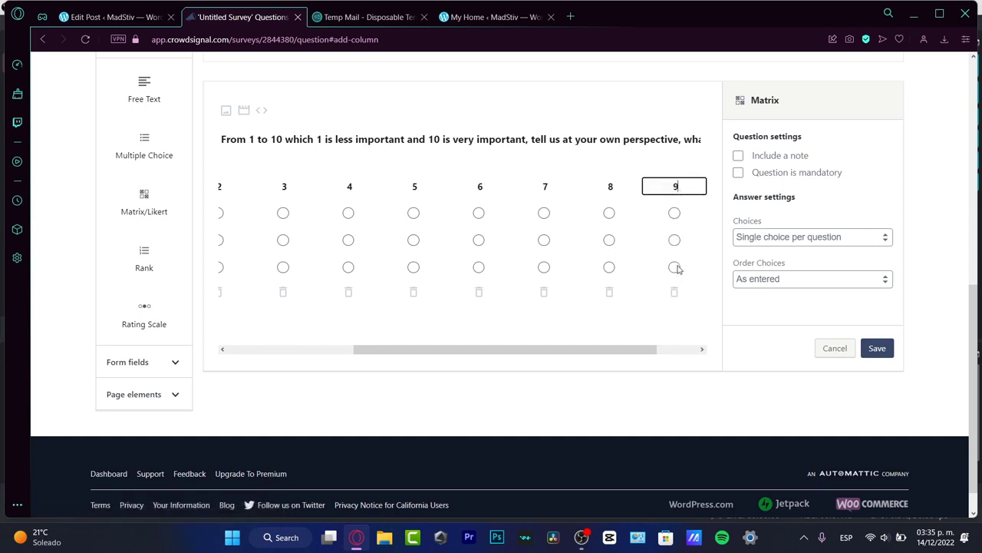
{"action": "left_click_drag", "start_coordinate": [653, 349], "coordinate": [683, 350]}
{"action": "left_click", "coordinate": [674, 189]}
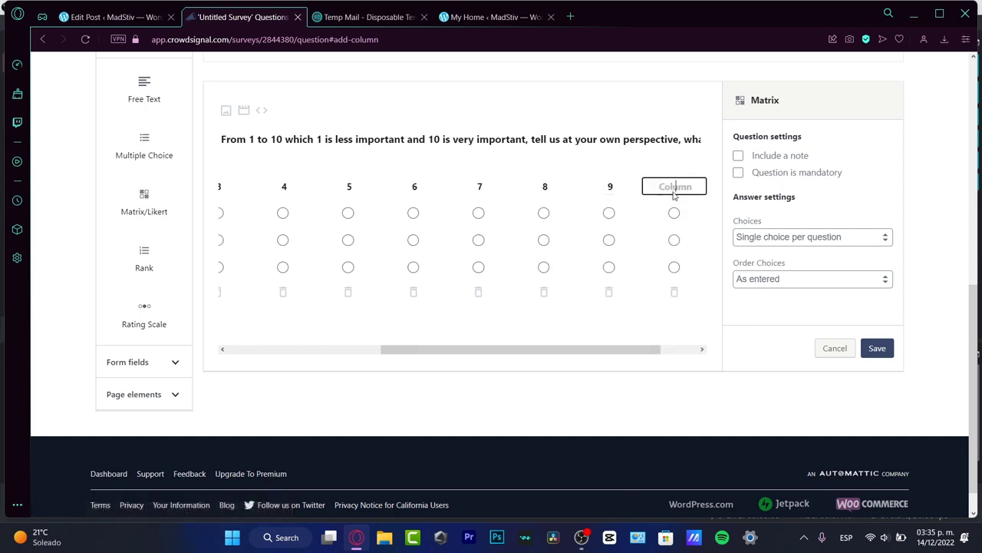
{"action": "type", "text": "10"}
{"action": "left_click_drag", "start_coordinate": [618, 356], "coordinate": [460, 350]}
- Label the rows for software license, knowledge about movies and how to screenwrite, then save
{"action": "left_click", "coordinate": [255, 213]}
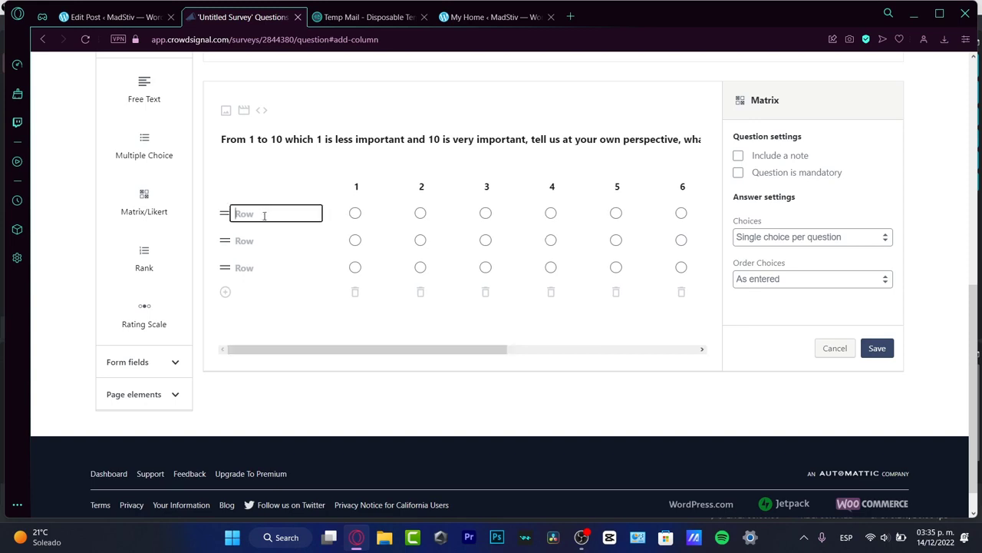
{"action": "type", "text": "Having"}
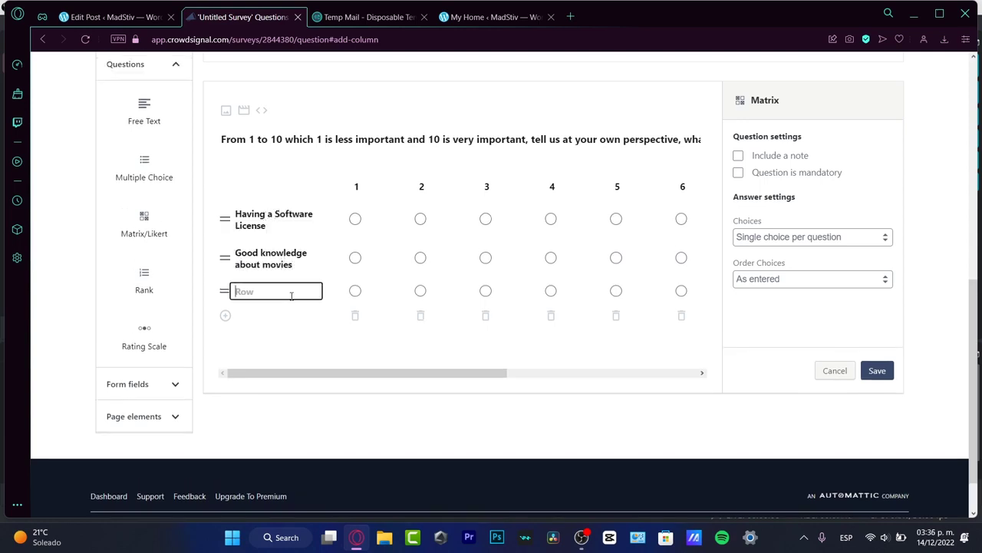
{"action": "type", "text": "How to screenwrite"}
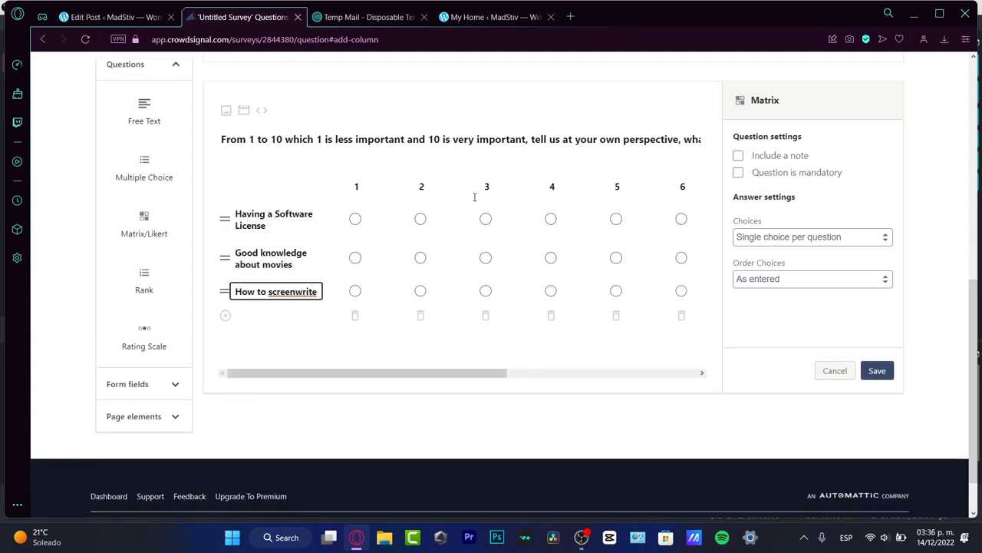
{"action": "left_click", "coordinate": [483, 226]}
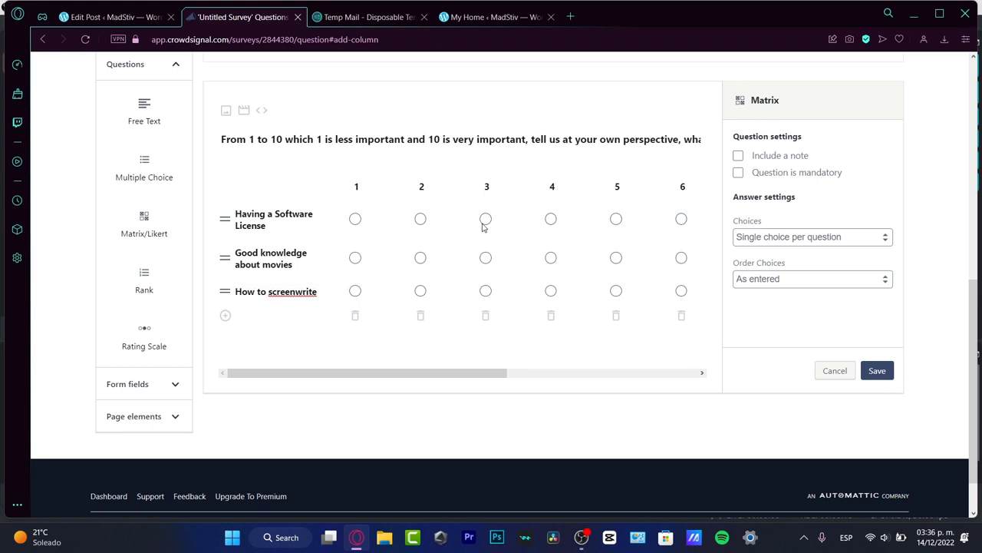
{"action": "left_click", "coordinate": [878, 370]}
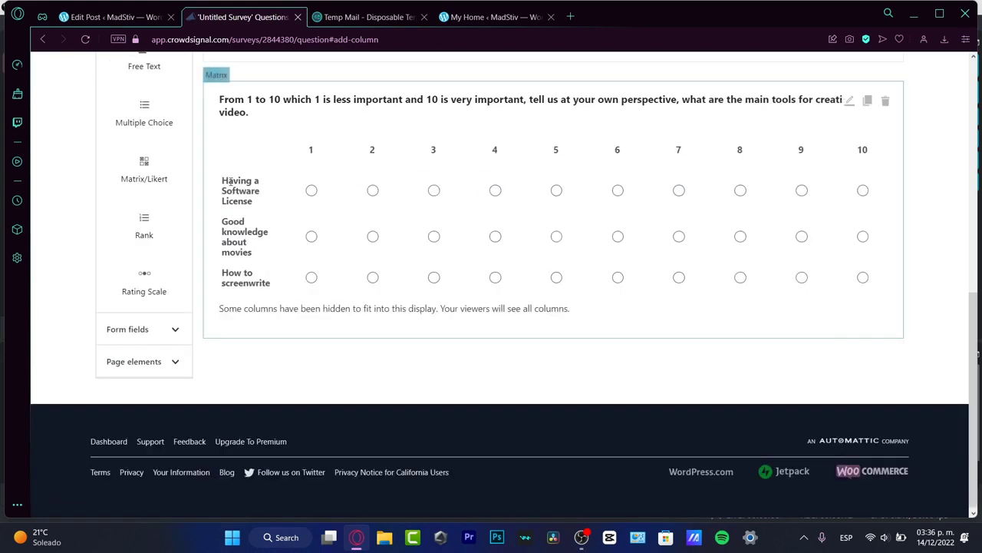
- Add and save a Rank question ordering Video preview, Review files, VFX and adding music
{"action": "left_click_drag", "start_coordinate": [146, 224], "coordinate": [299, 347]}
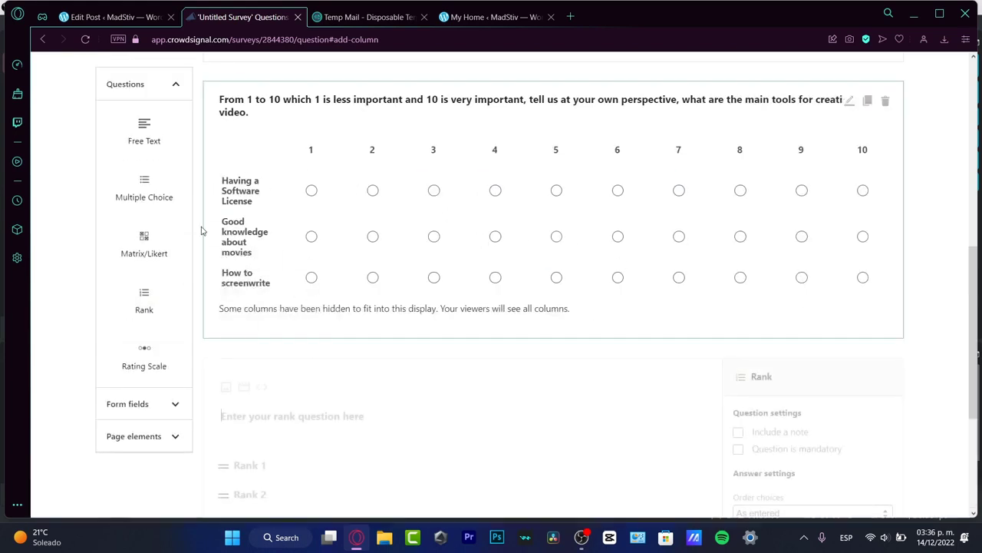
{"action": "left_click", "coordinate": [343, 226]}
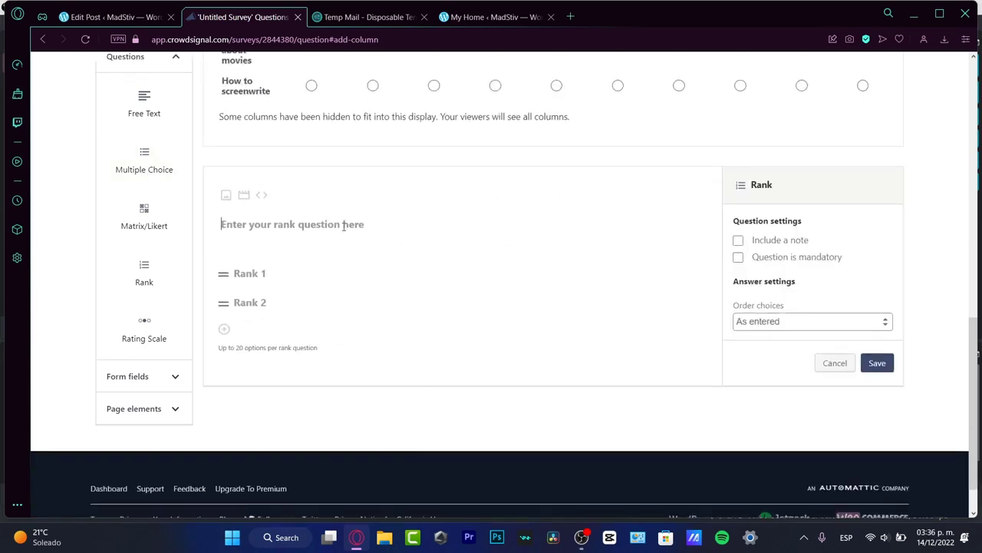
{"action": "type", "text": "Order "}
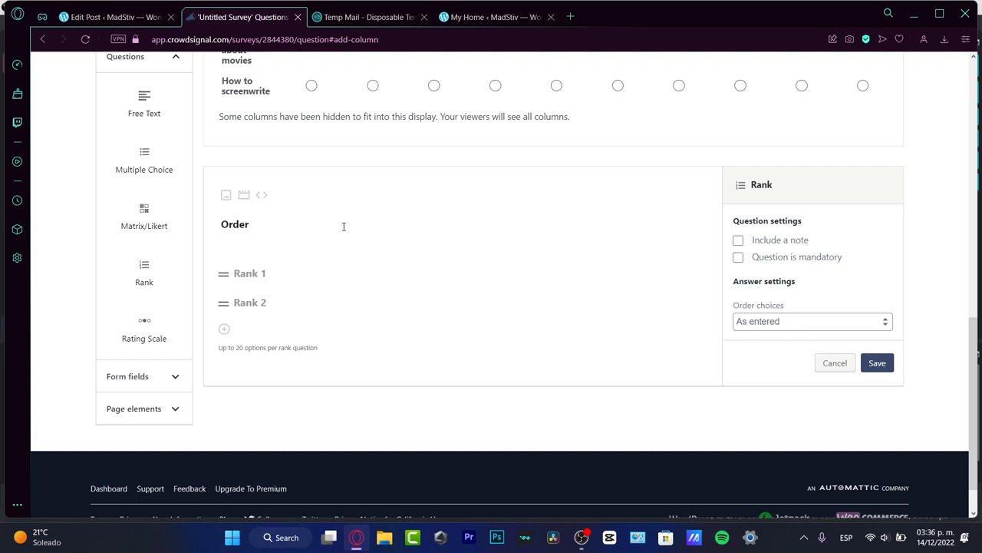
{"action": "type", "text": "from the most important to "}
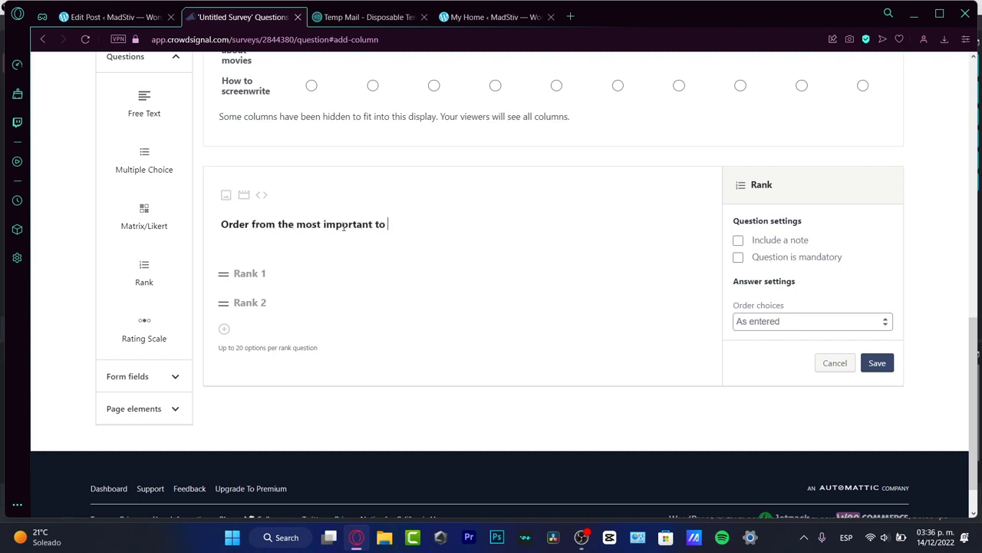
{"action": "type", "text": "less important this next tasks:"}
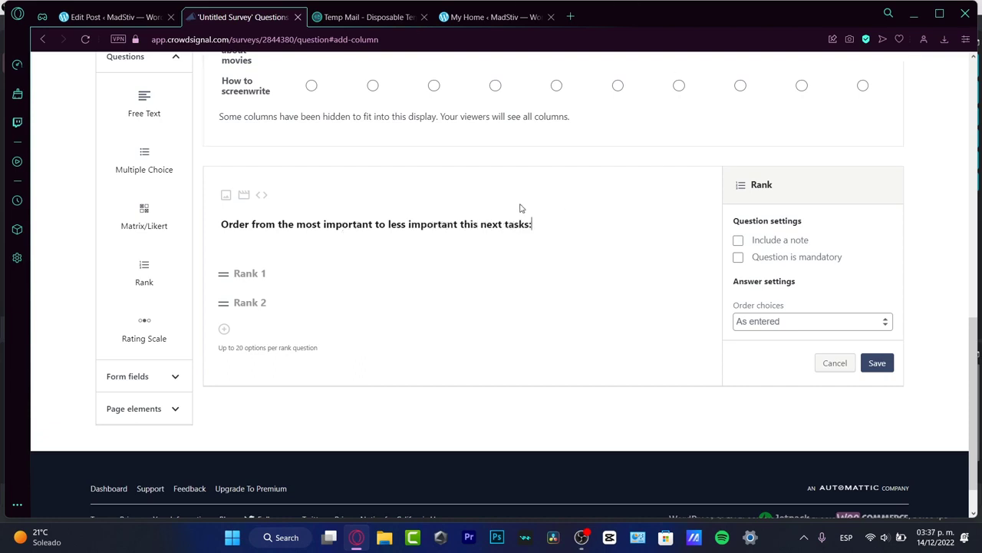
{"action": "left_click", "coordinate": [282, 281]}
{"action": "type", "text": "Video "}
{"action": "type", "text": "prey"}
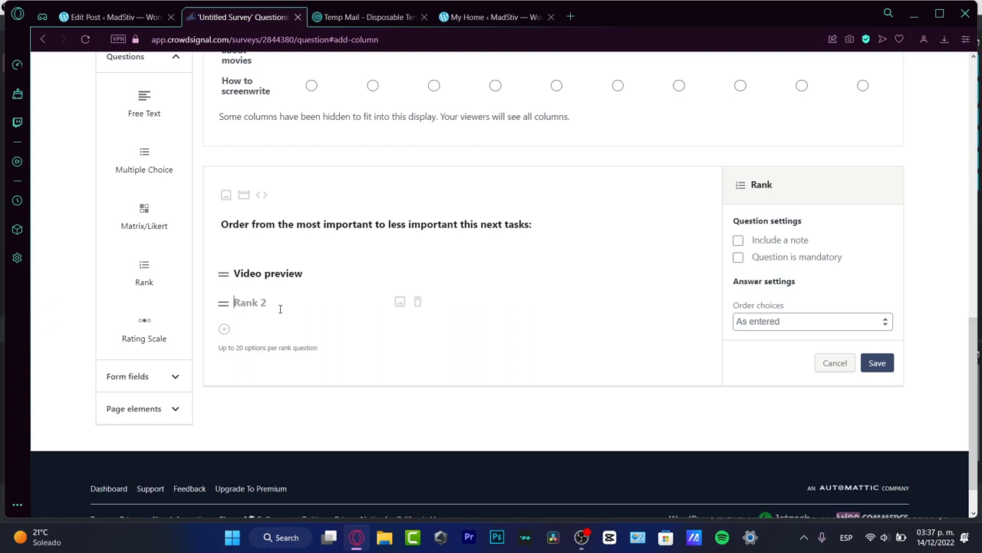
{"action": "type", "text": "Review files"}
{"action": "key", "text": "Return"}
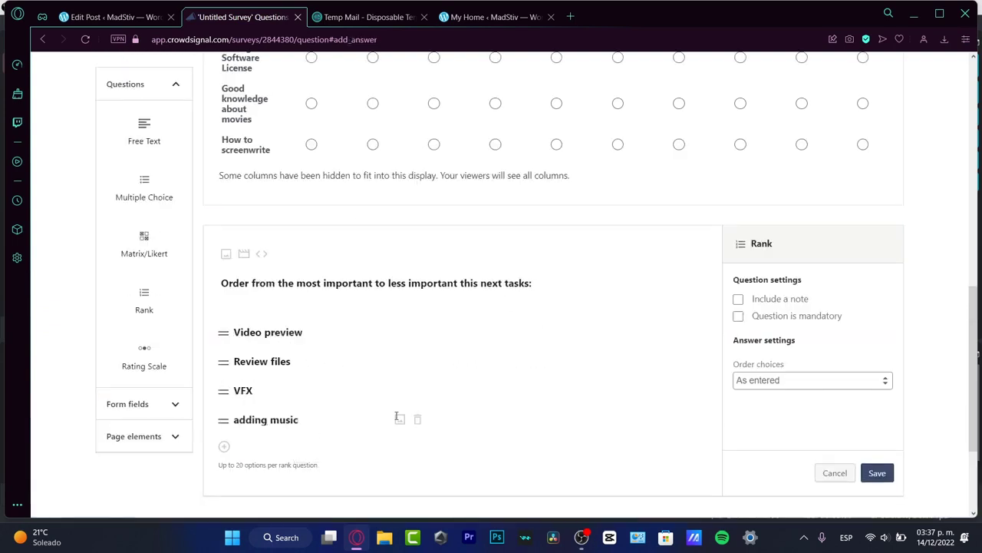
{"action": "left_click", "coordinate": [878, 473]}
- Add a Rating Scale question on how important Cinematography Language is for a video editor
{"action": "left_click", "coordinate": [145, 356]}
{"action": "left_click", "coordinate": [360, 277]}
{"action": "type", "text": "How important is for you, the Cinematography Language as a video editor."}
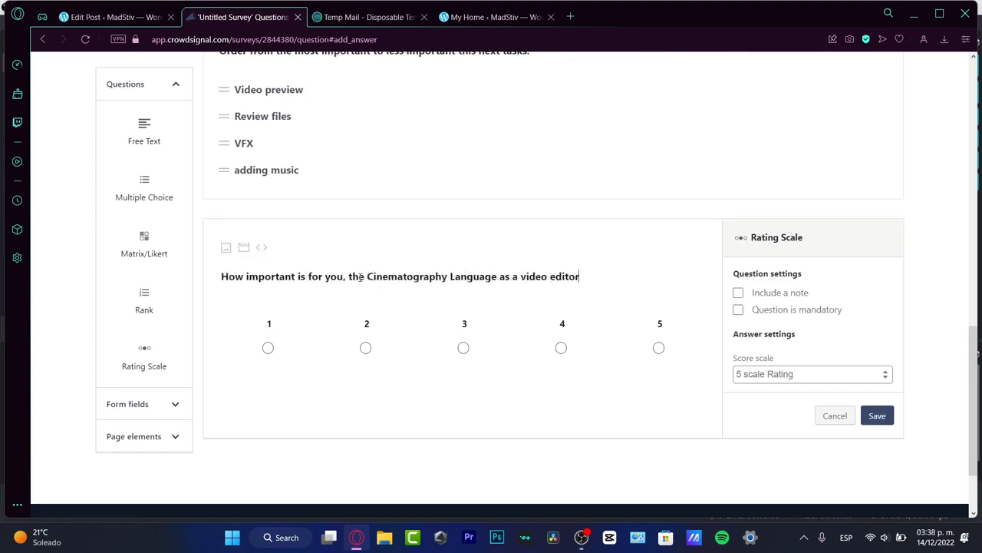
- Save the Cinematography Language rating question and expand the Form fields list
{"action": "left_click", "coordinate": [875, 417]}
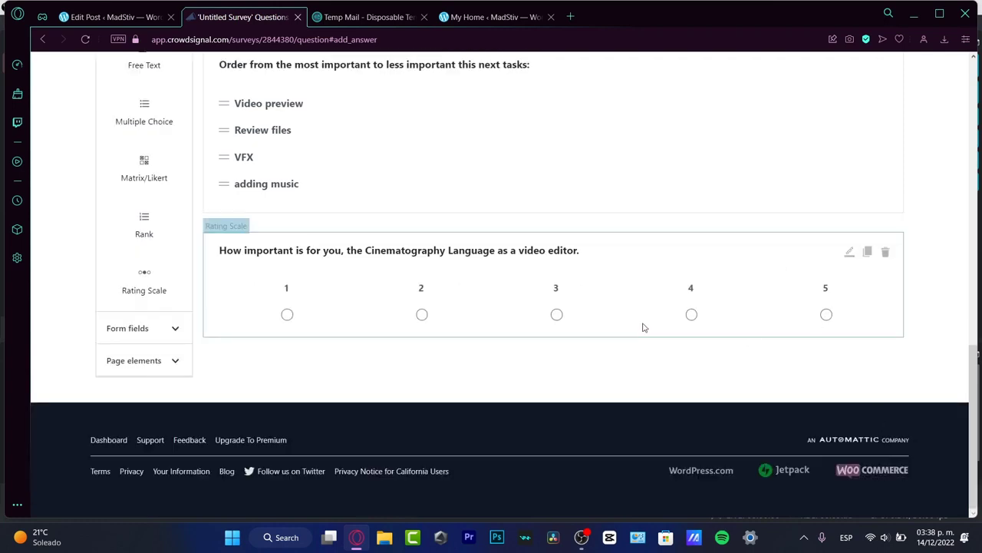
{"action": "left_click", "coordinate": [154, 329]}
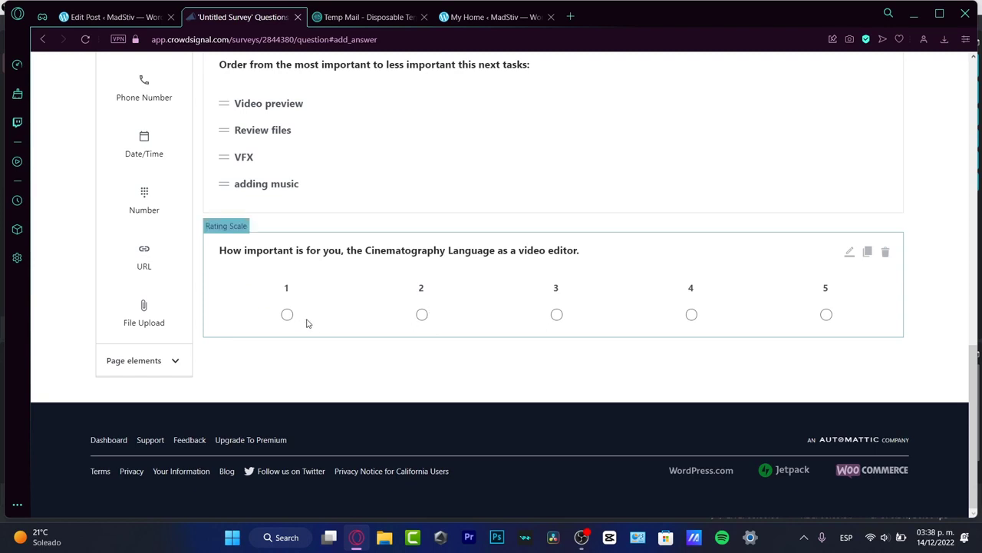
- Add a Phone Number field reading 'Please provide us your phone number.' below the rating question and save it
{"action": "left_click_drag", "start_coordinate": [180, 79], "coordinate": [322, 341]}
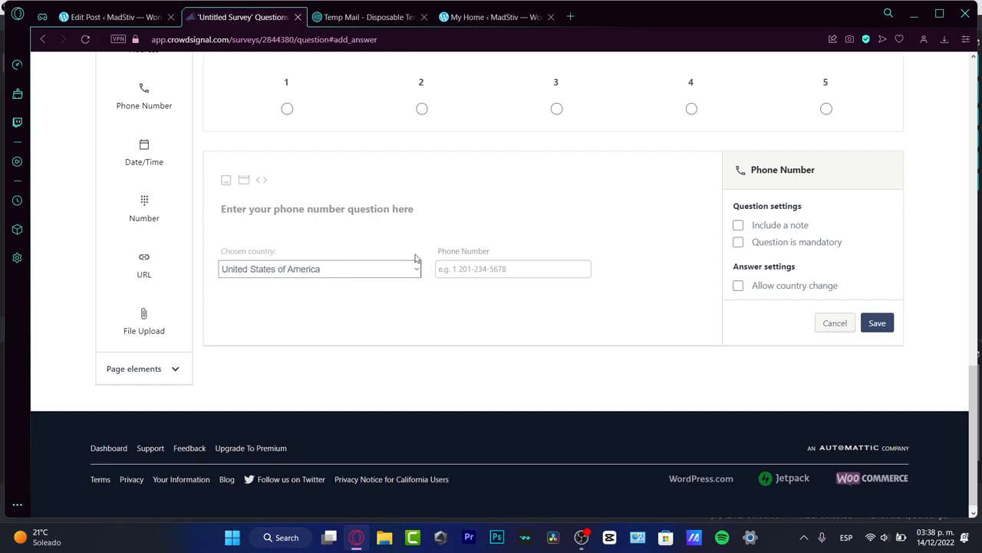
{"action": "type", "text": "Please provide us"}
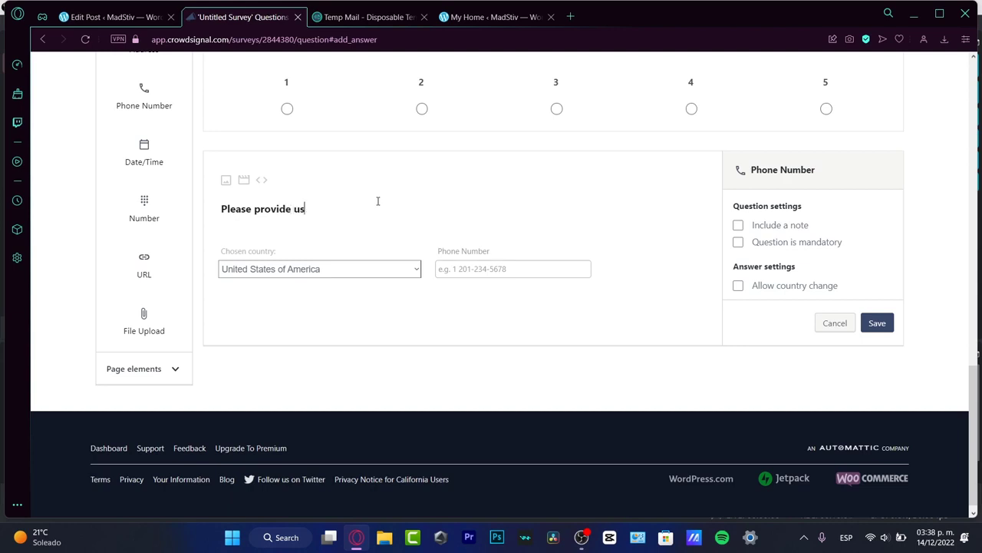
{"action": "type", "text": " your phone number."}
{"action": "left_click", "coordinate": [877, 323]}
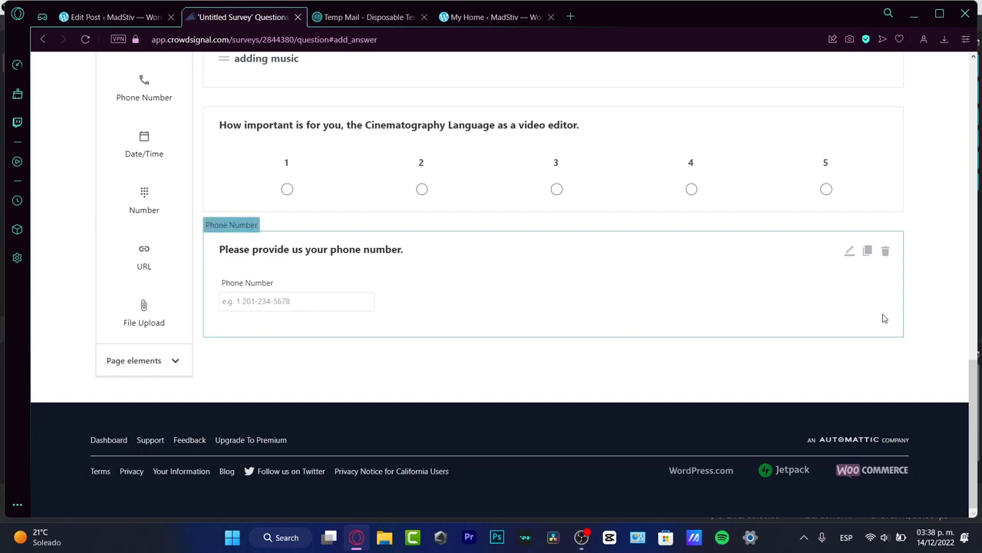
{"action": "scroll", "coordinate": [798, 462], "scroll_direction": "up", "scroll_amount": 15}
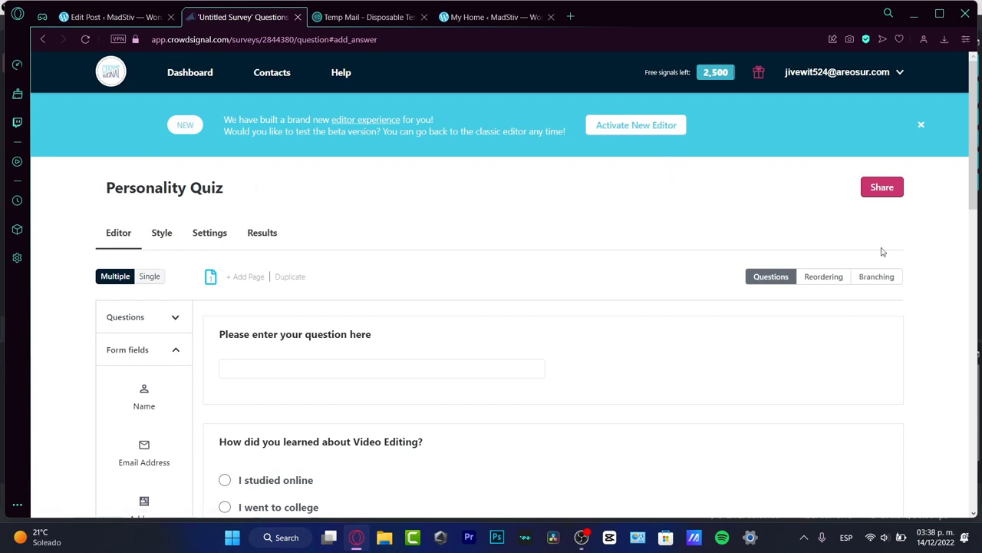
- Browse the survey's Style options and available themes
{"action": "left_click", "coordinate": [153, 233]}
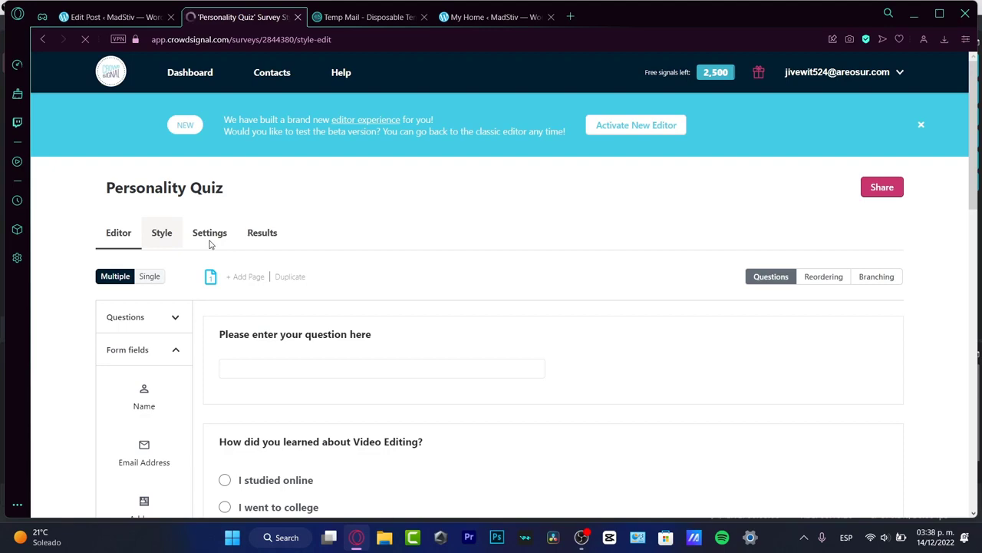
{"action": "scroll", "coordinate": [569, 202], "scroll_direction": "down", "scroll_amount": 1}
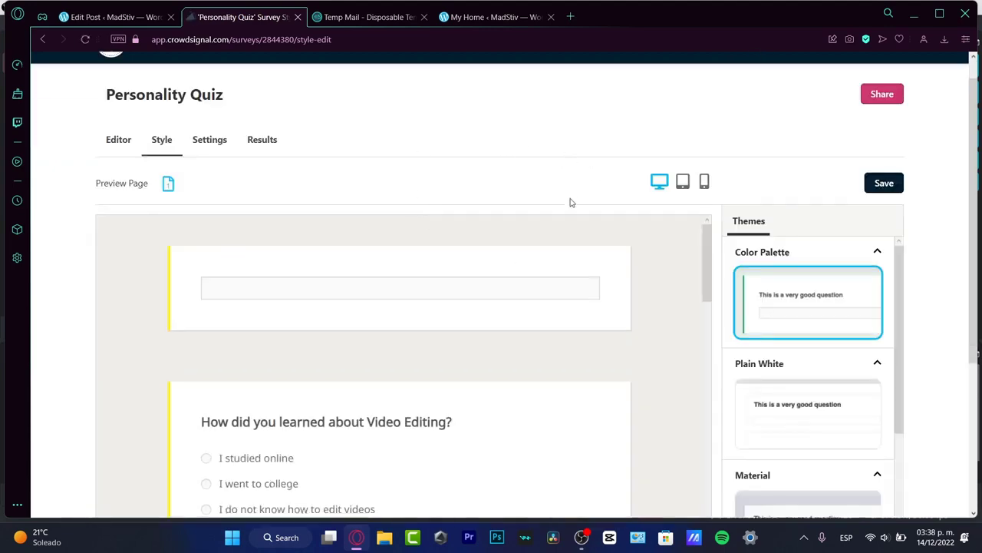
{"action": "scroll", "coordinate": [569, 202], "scroll_direction": "down", "scroll_amount": 10}
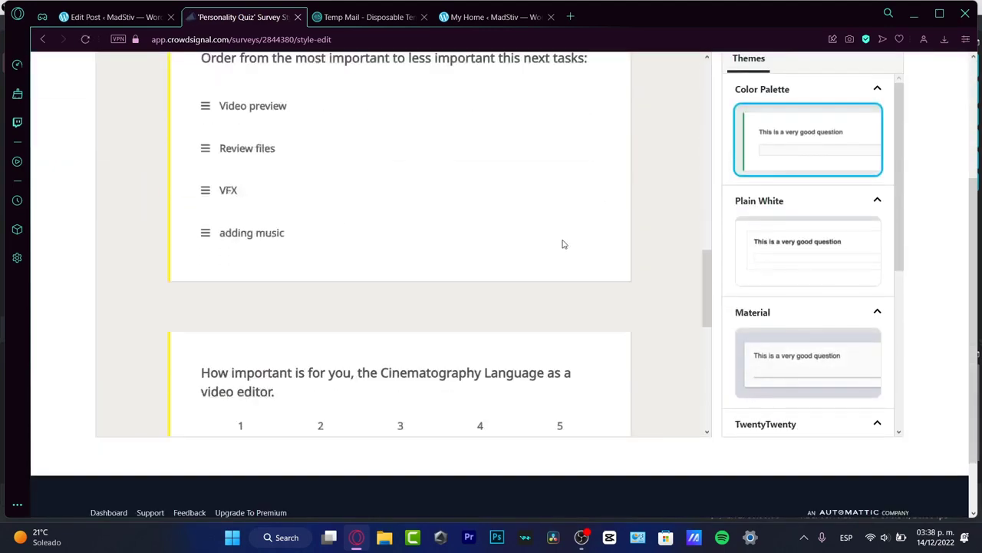
{"action": "scroll", "coordinate": [562, 244], "scroll_direction": "down", "scroll_amount": 5}
{"action": "scroll", "coordinate": [562, 244], "scroll_direction": "up", "scroll_amount": 15}
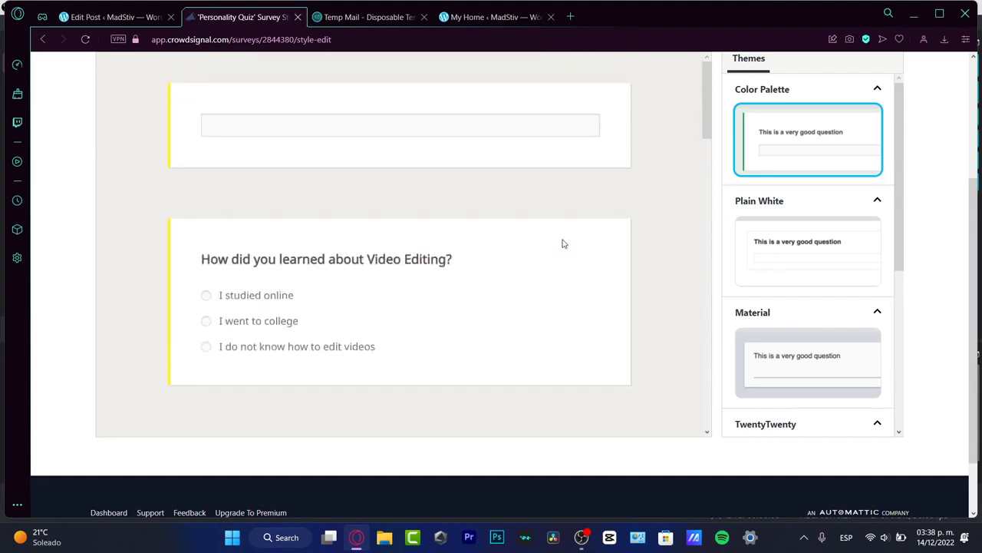
{"action": "scroll", "coordinate": [967, 231], "scroll_direction": "up", "scroll_amount": 3}
{"action": "scroll", "coordinate": [899, 280], "scroll_direction": "down", "scroll_amount": 2}
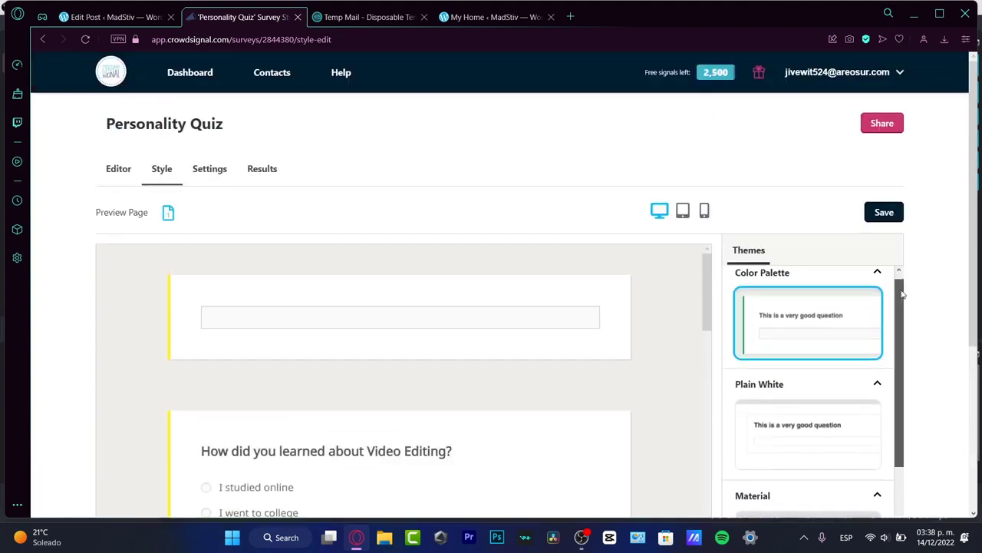
{"action": "scroll", "coordinate": [933, 362], "scroll_direction": "down", "scroll_amount": 3}
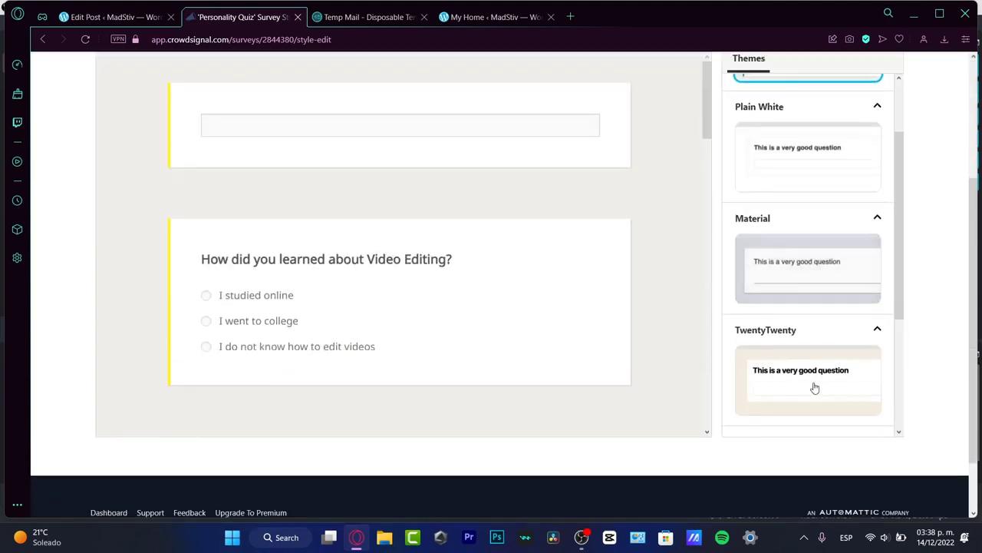
- Apply the TwentyTwentyOne theme to the Personality Quiz and go to its Settings
{"action": "left_click", "coordinate": [816, 386]}
{"action": "scroll", "coordinate": [889, 307], "scroll_direction": "down", "scroll_amount": 2}
{"action": "left_click", "coordinate": [858, 336]}
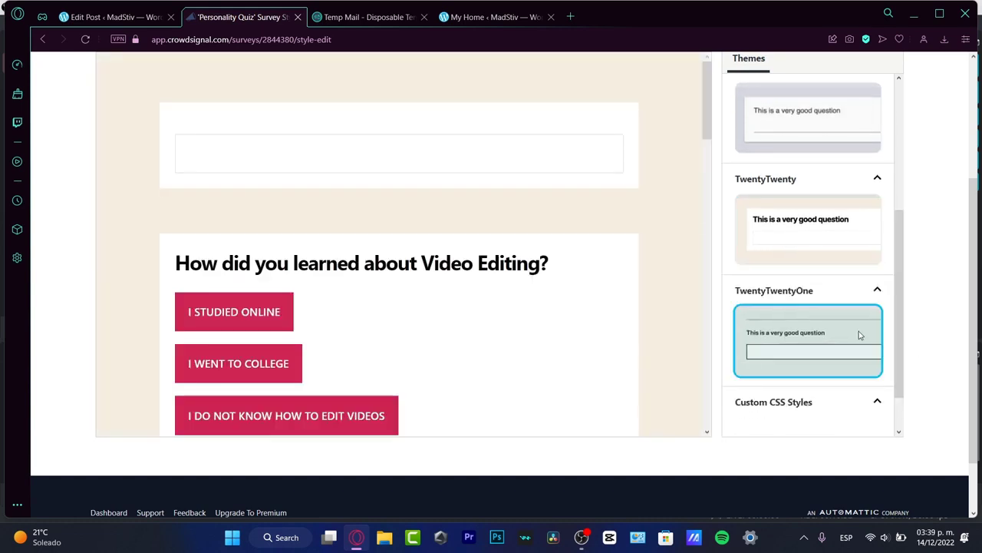
{"action": "scroll", "coordinate": [911, 333], "scroll_direction": "down", "scroll_amount": 1}
{"action": "scroll", "coordinate": [550, 354], "scroll_direction": "down", "scroll_amount": 10}
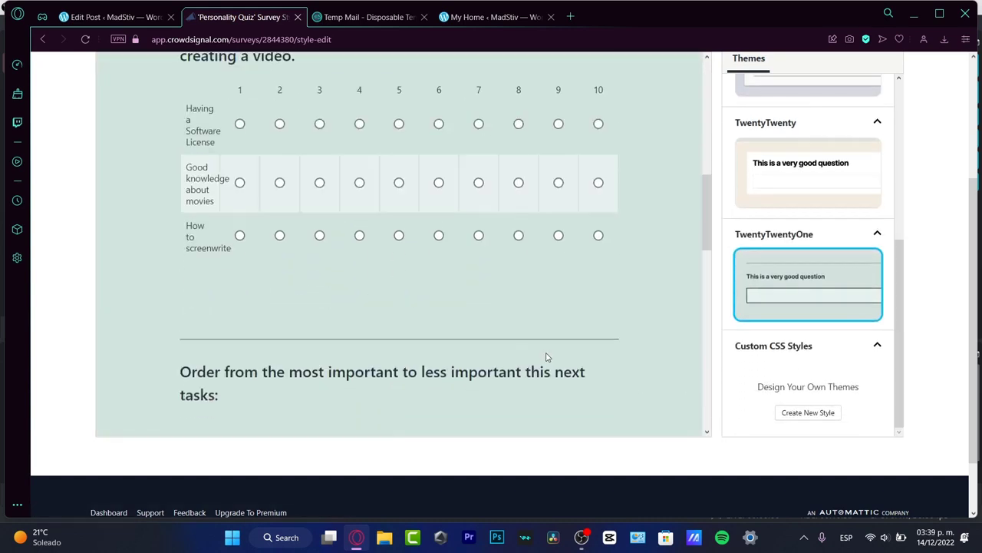
{"action": "scroll", "coordinate": [483, 327], "scroll_direction": "up", "scroll_amount": 8}
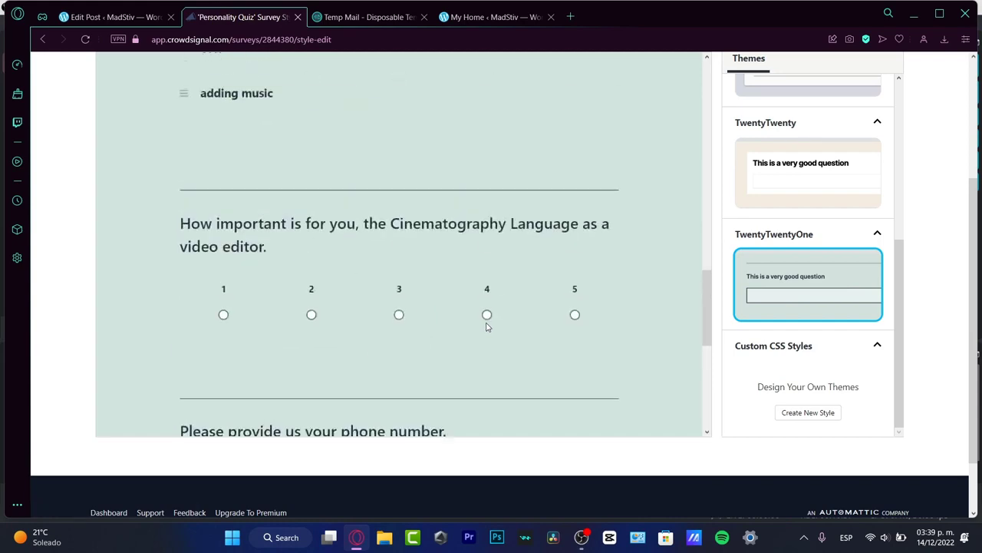
{"action": "scroll", "coordinate": [948, 246], "scroll_direction": "up", "scroll_amount": 3}
{"action": "scroll", "coordinate": [946, 247], "scroll_direction": "down", "scroll_amount": 3}
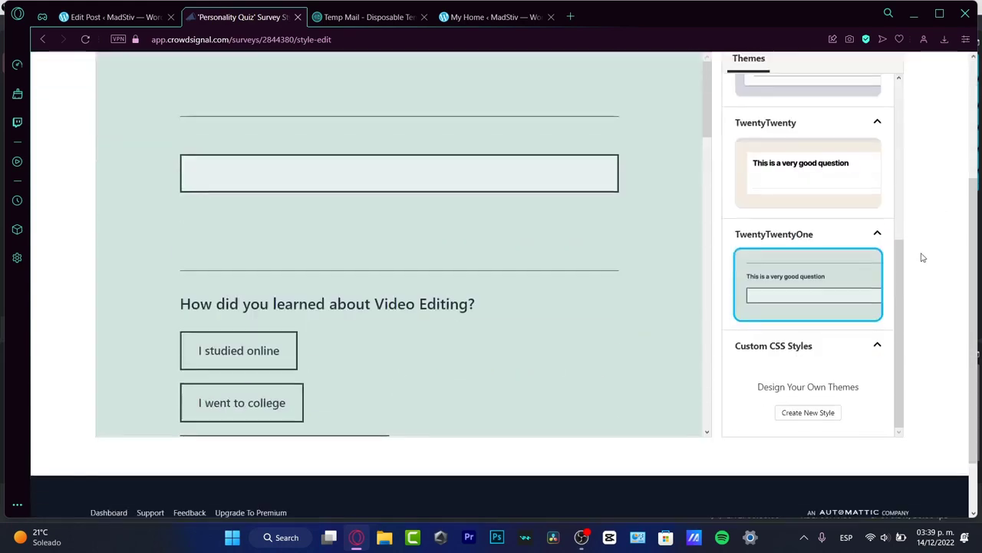
{"action": "scroll", "coordinate": [285, 213], "scroll_direction": "up", "scroll_amount": 3}
{"action": "left_click", "coordinate": [209, 169]}
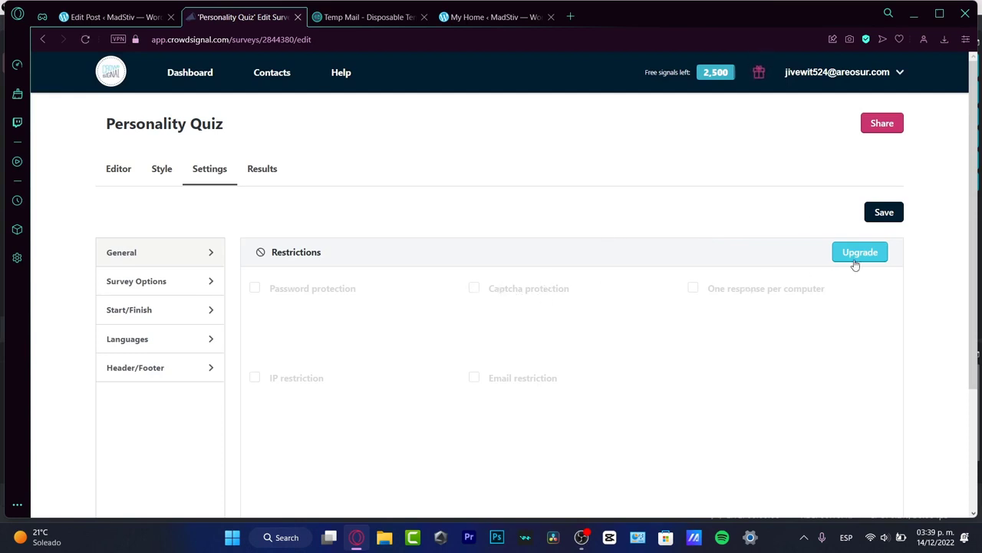
- Save the settings and bring up the Share dialog with the quiz's direct survey.fm link
{"action": "left_click", "coordinate": [884, 213]}
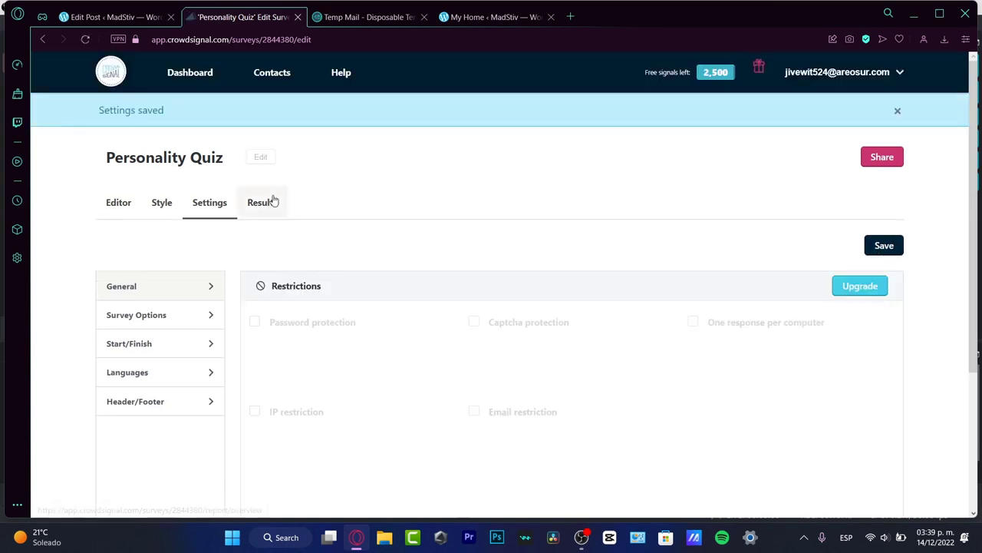
{"action": "left_click", "coordinate": [264, 201]}
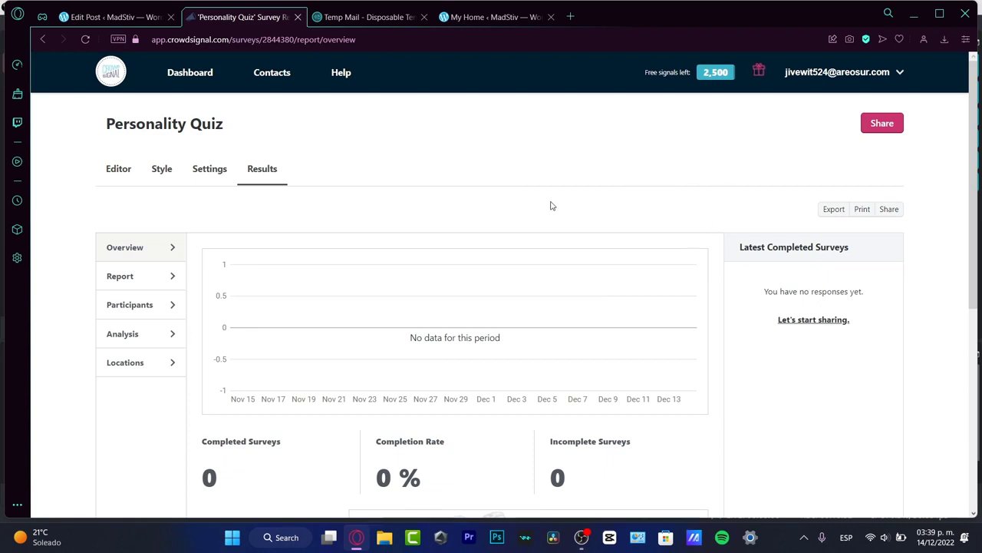
{"action": "left_click", "coordinate": [880, 126]}
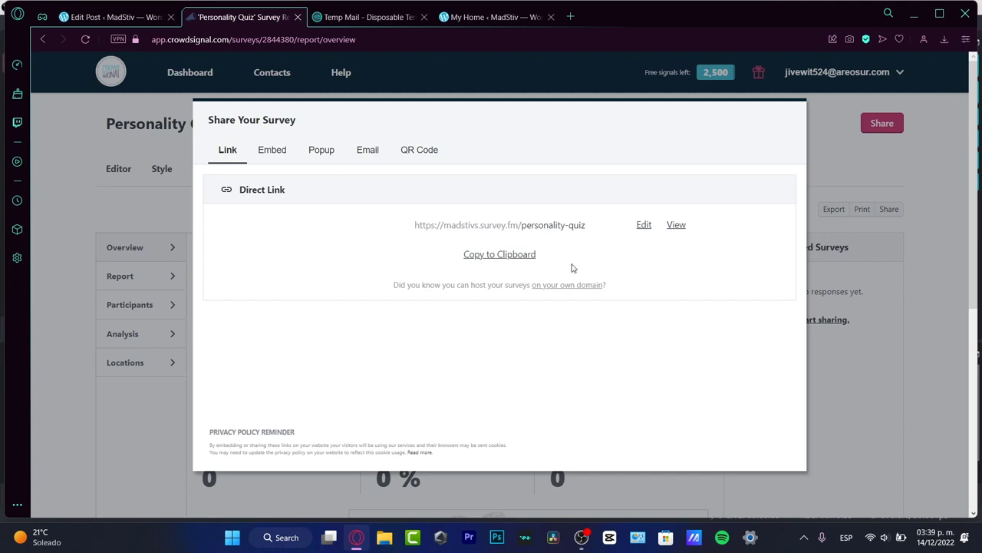
- Preview the live Personality Quiz in a new tab, then return to the Edit Post tab
{"action": "left_click", "coordinate": [677, 226]}
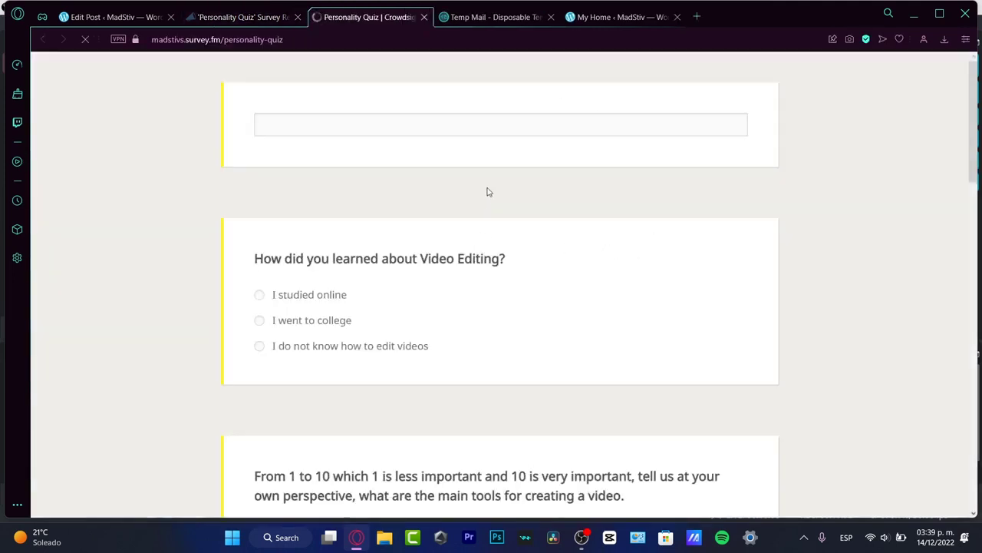
{"action": "scroll", "coordinate": [472, 196], "scroll_direction": "down", "scroll_amount": 15}
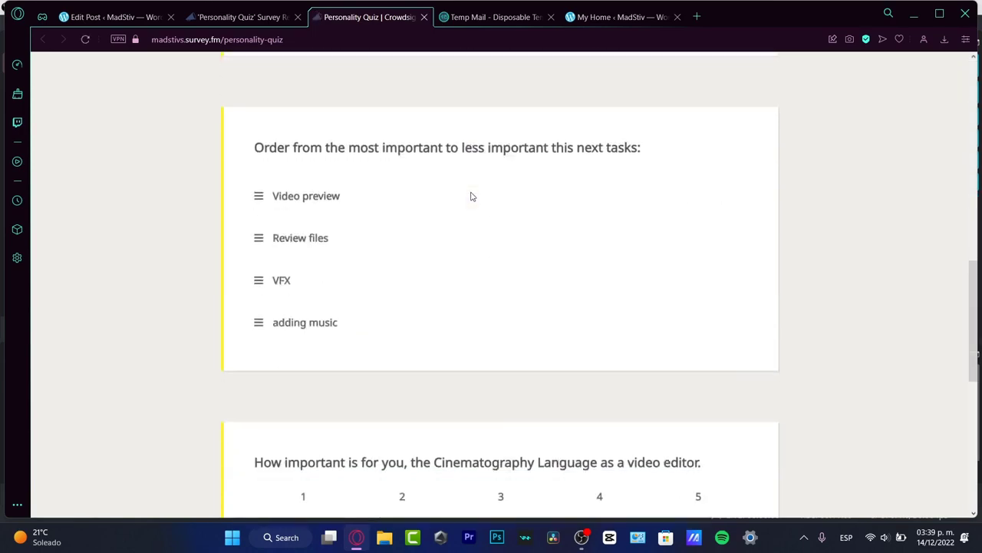
{"action": "scroll", "coordinate": [401, 134], "scroll_direction": "up", "scroll_amount": 15}
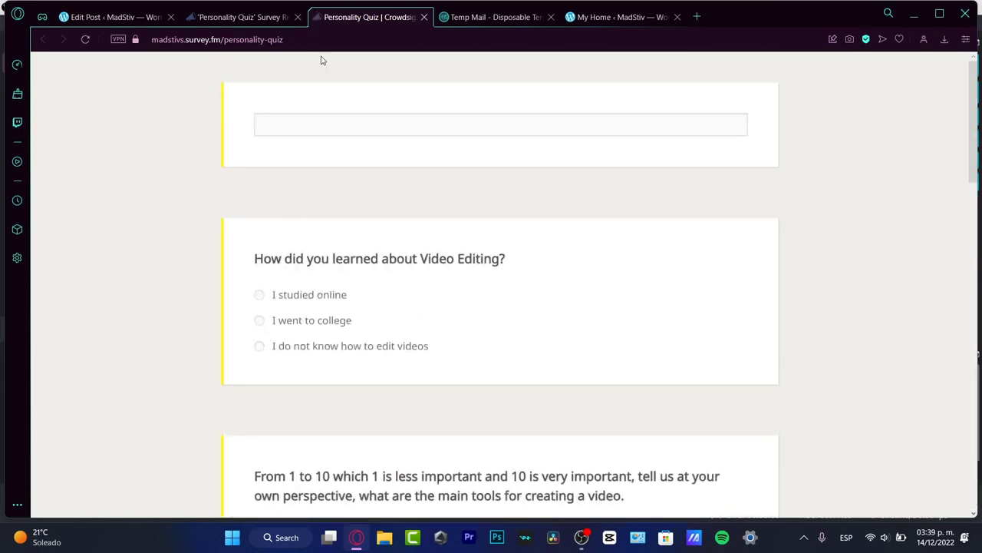
{"action": "left_click", "coordinate": [244, 16]}
{"action": "left_click", "coordinate": [115, 16]}
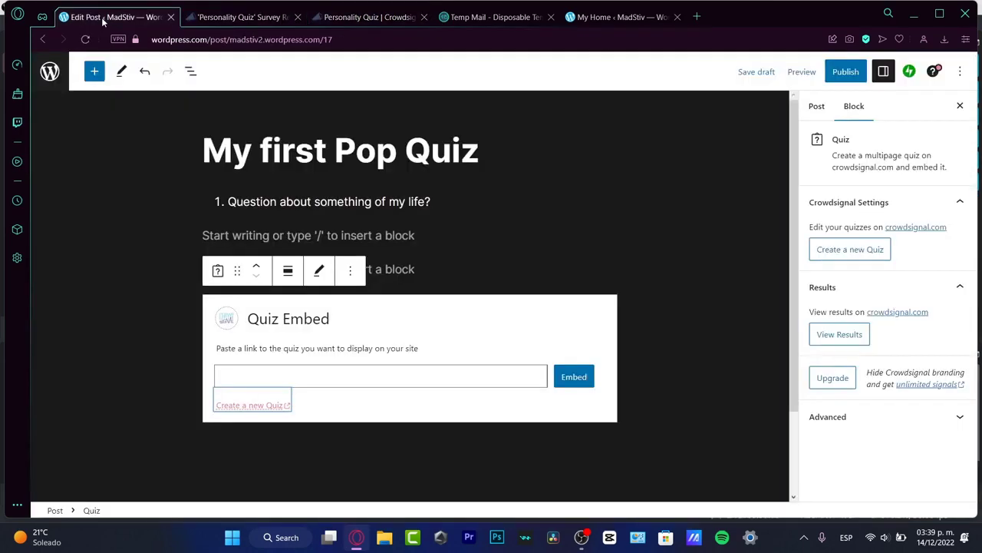
- Paste the Personality Quiz link into the Quiz Embed block and embed it
{"action": "left_click", "coordinate": [349, 371]}
{"action": "type", "text": "https://madstivs.survey.fm/personality-quiz"}
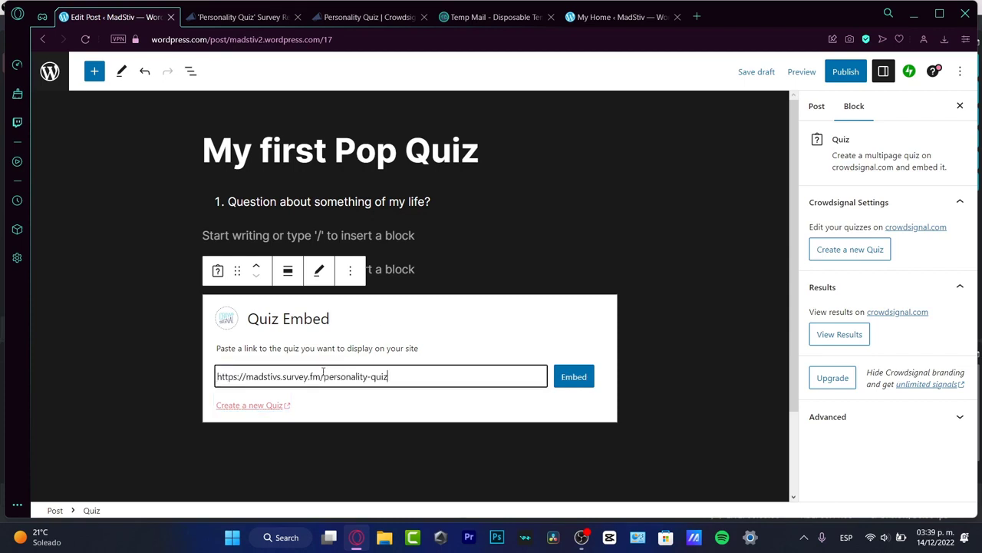
{"action": "left_click", "coordinate": [577, 378]}
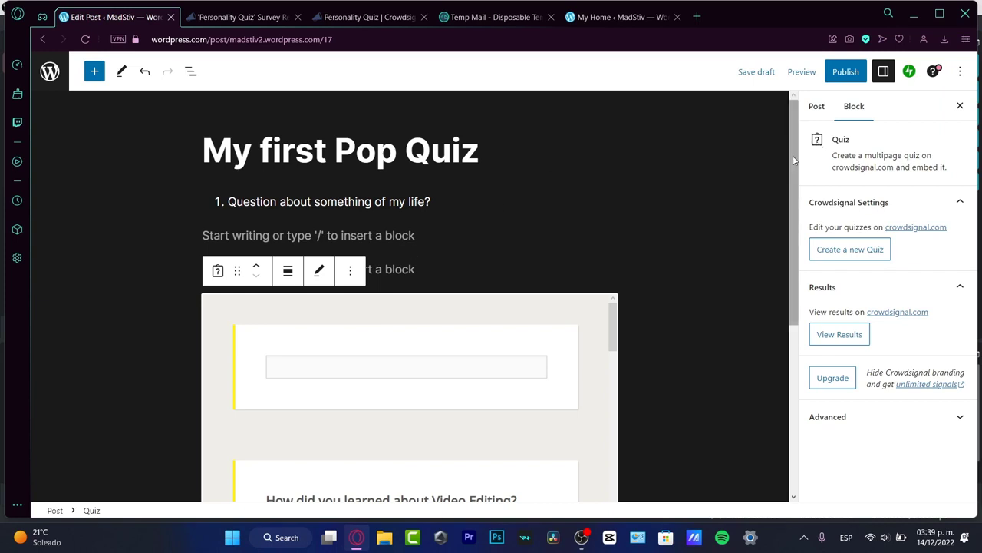
{"action": "scroll", "coordinate": [660, 232], "scroll_direction": "down", "scroll_amount": 3}
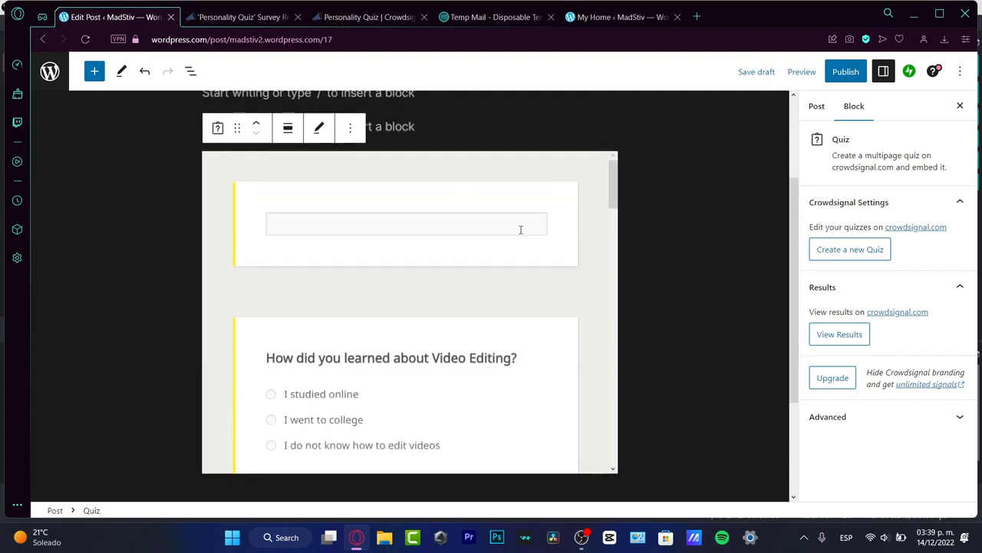
{"action": "mouse_move", "coordinate": [613, 204]}
{"action": "left_mouse_down"}
{"action": "mouse_move", "coordinate": [624, 335]}
{"action": "mouse_move", "coordinate": [612, 190]}
{"action": "left_mouse_up"}
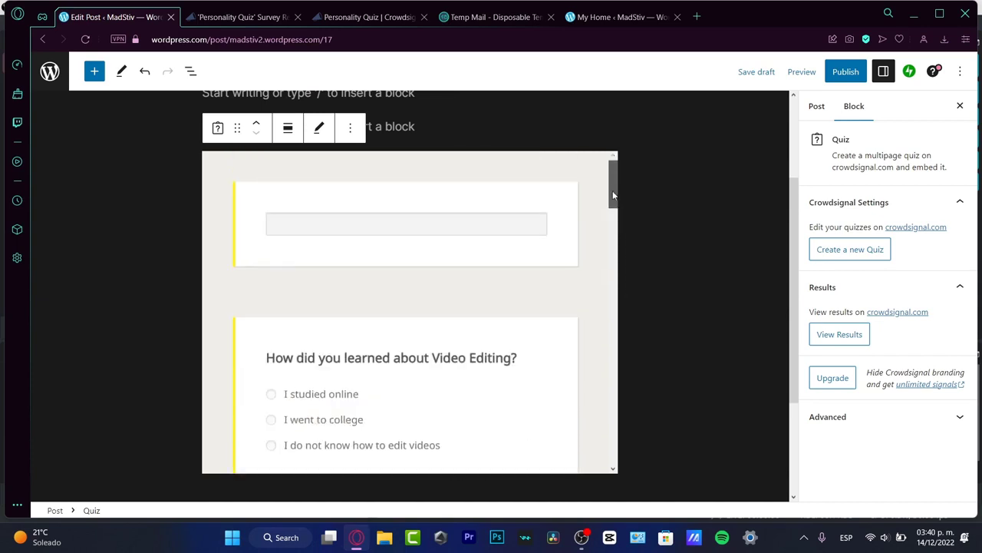
- Set the quiz block's alignment to Wide width, then to Full width
{"action": "left_click", "coordinate": [350, 129]}
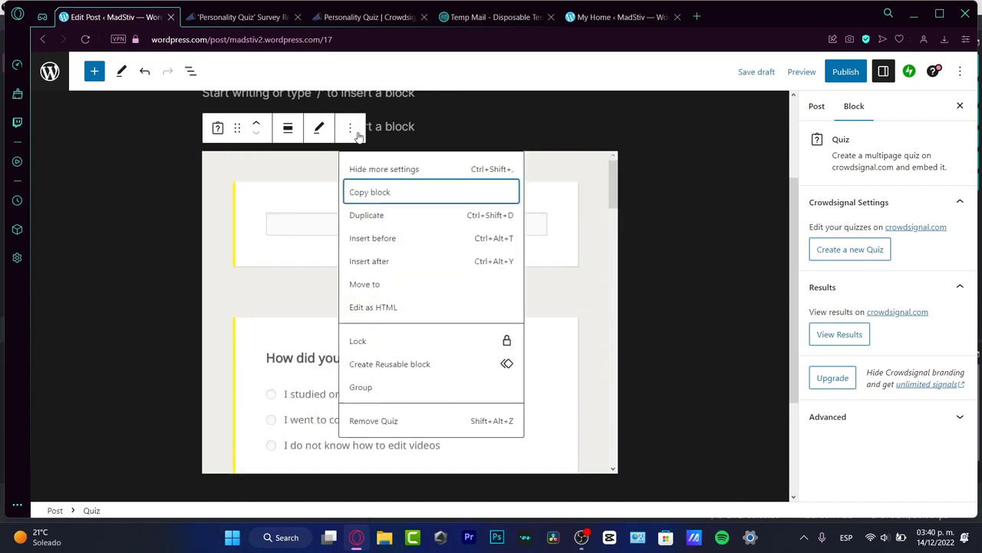
{"action": "left_click", "coordinate": [288, 128]}
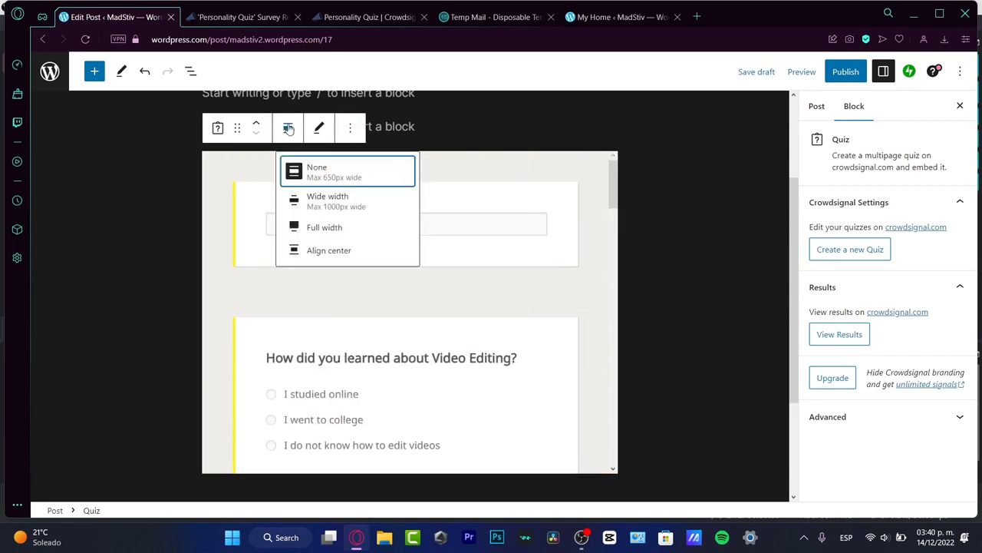
{"action": "left_click", "coordinate": [368, 205]}
{"action": "scroll", "coordinate": [541, 254], "scroll_direction": "down", "scroll_amount": 5}
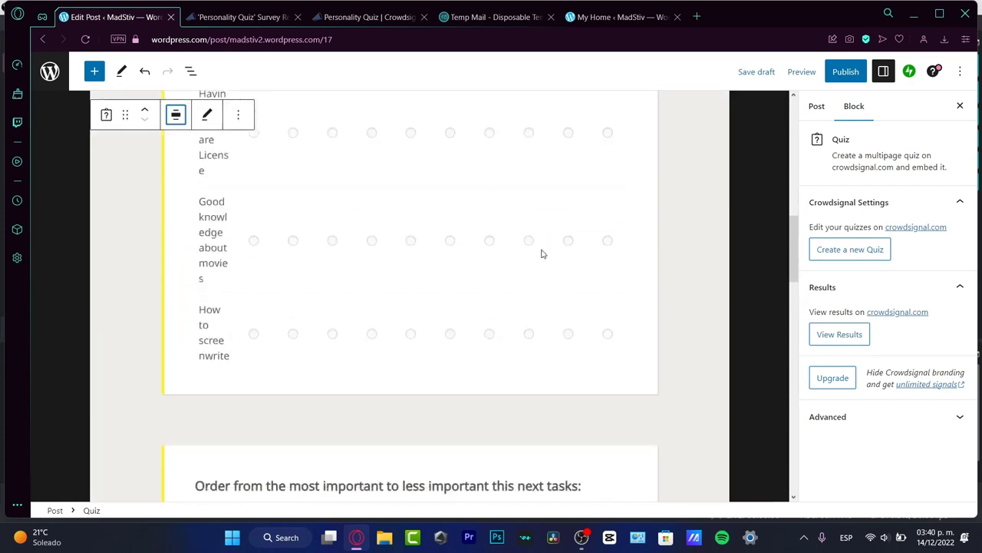
{"action": "left_click", "coordinate": [245, 121]}
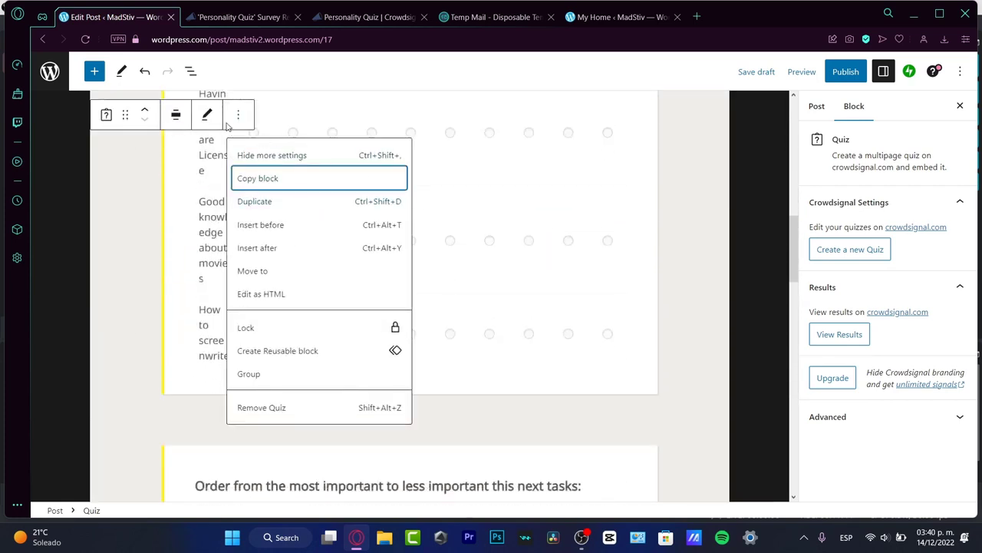
{"action": "left_click", "coordinate": [175, 114]}
{"action": "left_click", "coordinate": [262, 210]}
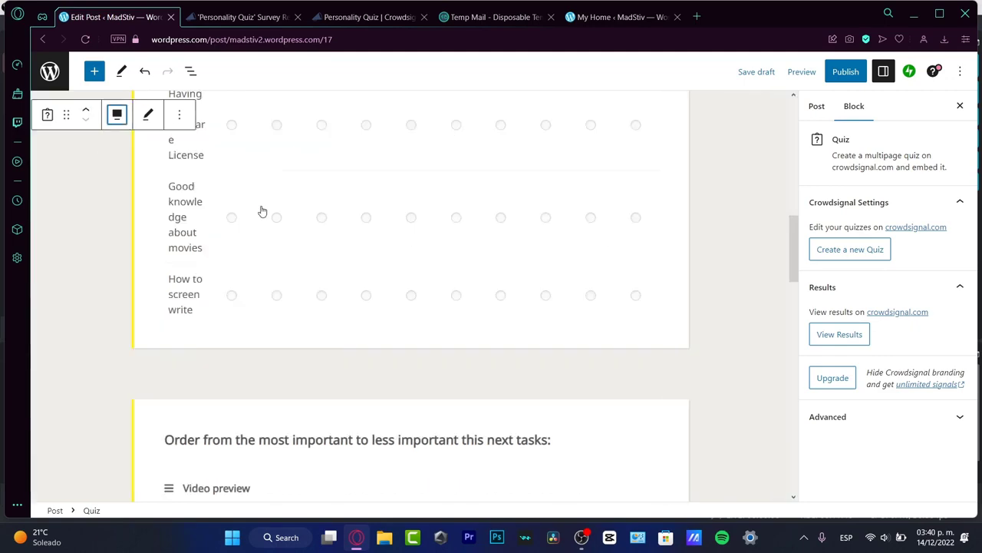
{"action": "scroll", "coordinate": [418, 258], "scroll_direction": "down", "scroll_amount": 3}
{"action": "scroll", "coordinate": [418, 259], "scroll_direction": "up", "scroll_amount": 10}
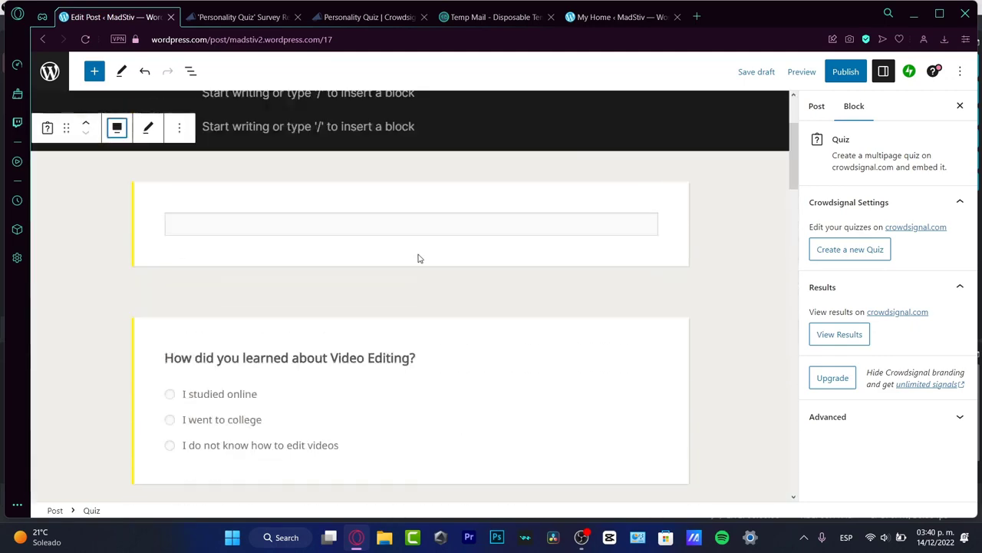
{"action": "scroll", "coordinate": [418, 258], "scroll_direction": "down", "scroll_amount": 3}
{"action": "scroll", "coordinate": [417, 258], "scroll_direction": "up", "scroll_amount": 3}
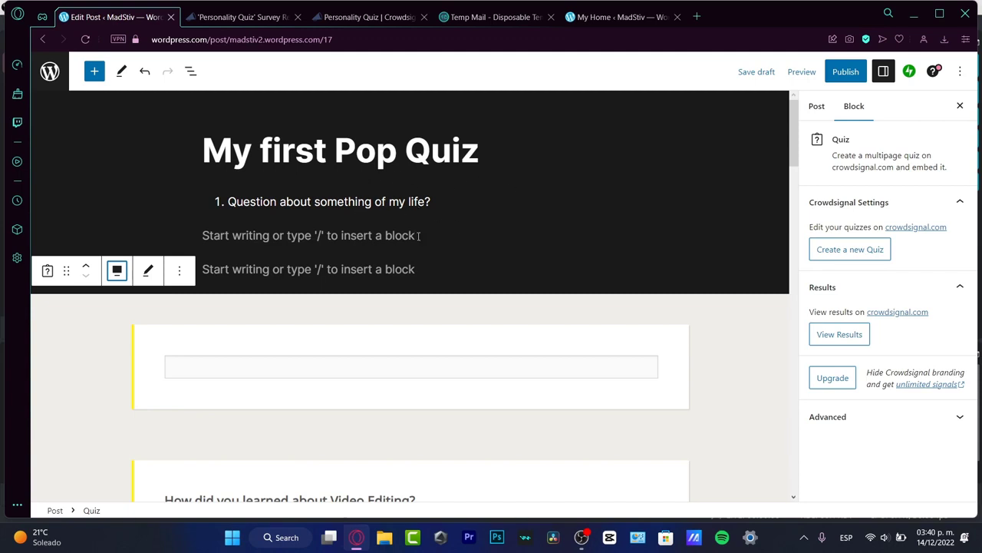
- Delete the placeholder list question and the empty paragraph above the quiz
{"action": "triple_click", "coordinate": [386, 202]}
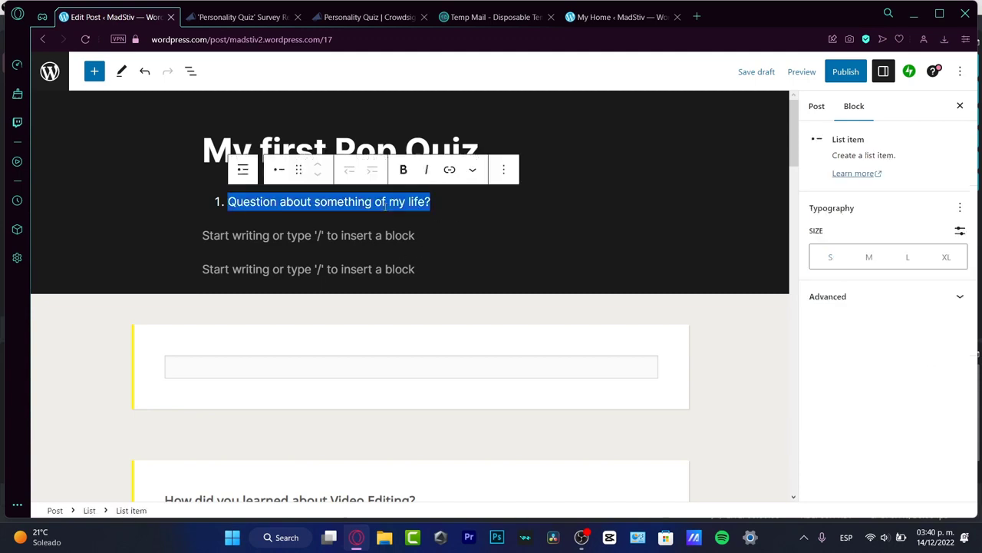
{"action": "key", "text": "BackSpace"}
{"action": "key", "text": "BackSpace"}
{"action": "key", "text": "BackSpace"}
{"action": "left_click", "coordinate": [379, 239]}
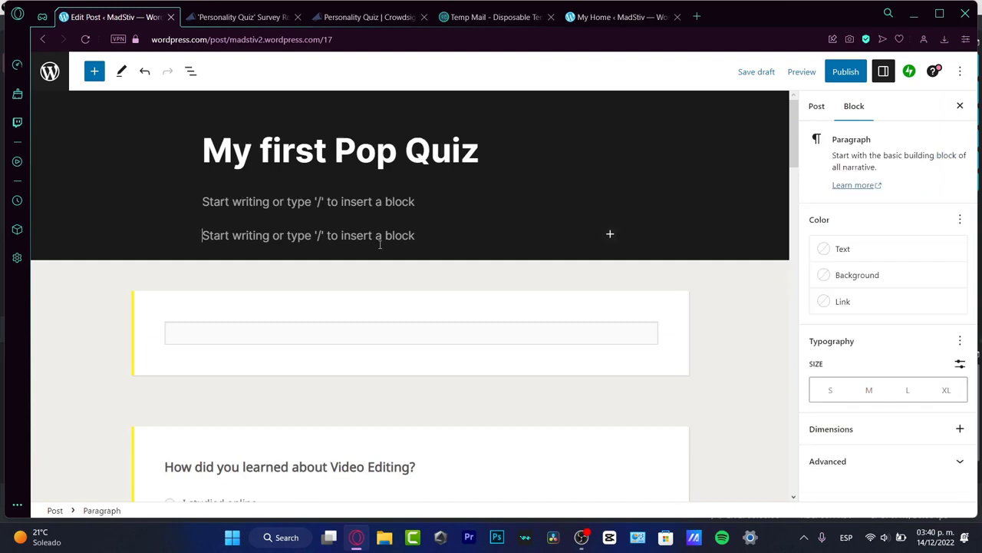
{"action": "key", "text": "BackSpace"}
{"action": "key", "text": "BackSpace"}
{"action": "scroll", "coordinate": [502, 249], "scroll_direction": "down", "scroll_amount": 4}
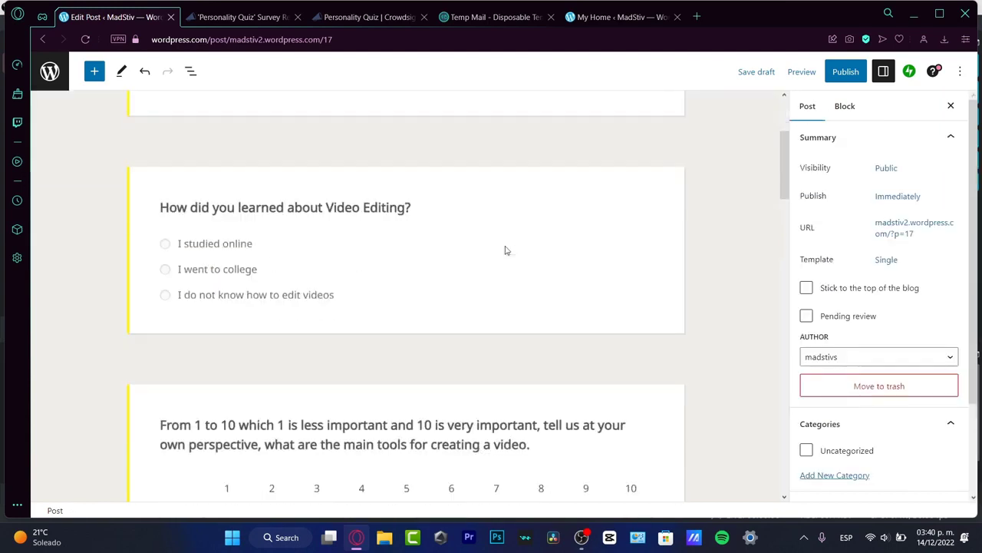
{"action": "scroll", "coordinate": [502, 250], "scroll_direction": "up", "scroll_amount": 4}
{"action": "left_click", "coordinate": [444, 261]}
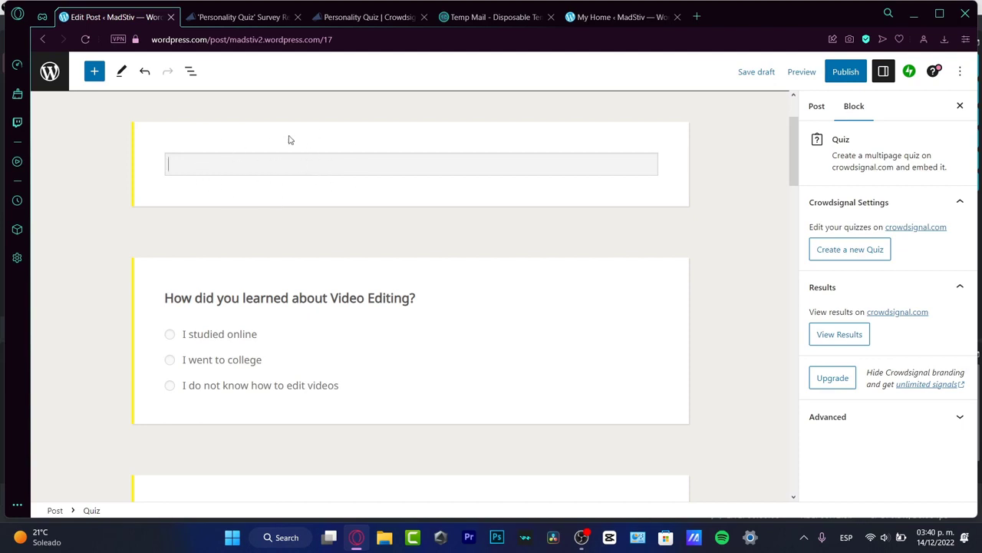
{"action": "scroll", "coordinate": [430, 246], "scroll_direction": "down", "scroll_amount": 10}
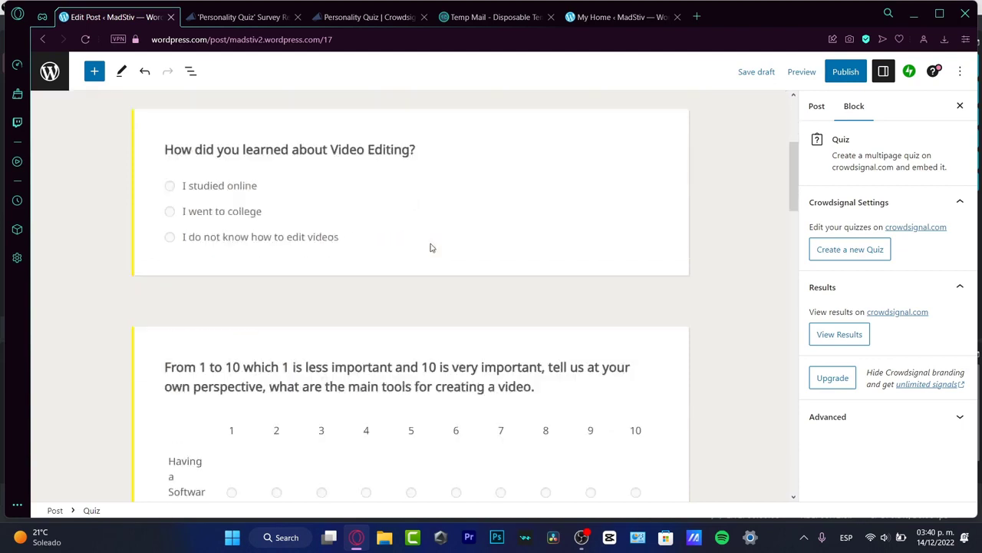
{"action": "scroll", "coordinate": [430, 246], "scroll_direction": "up", "scroll_amount": 15}
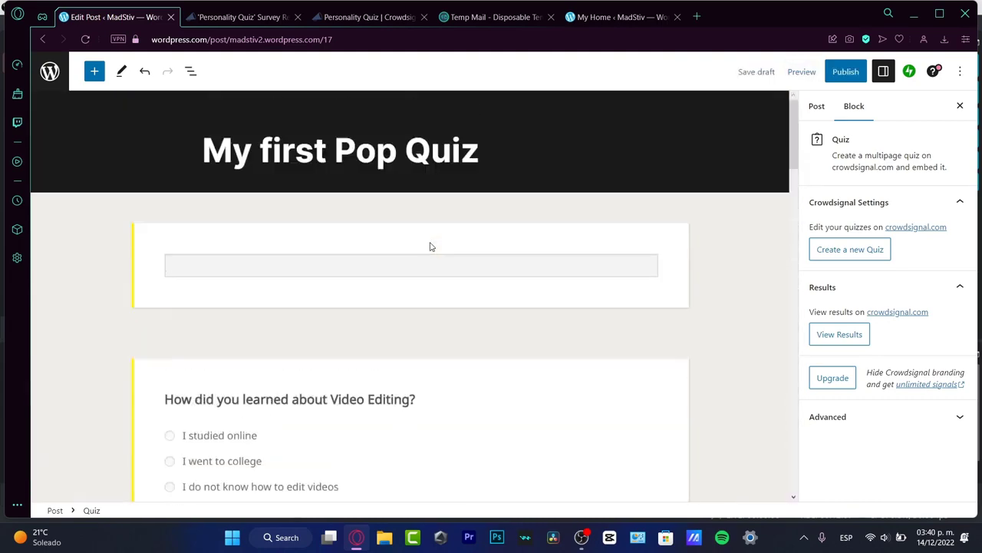
- Publish 'My first Pop Quiz' and view the live post
{"action": "left_click", "coordinate": [858, 71]}
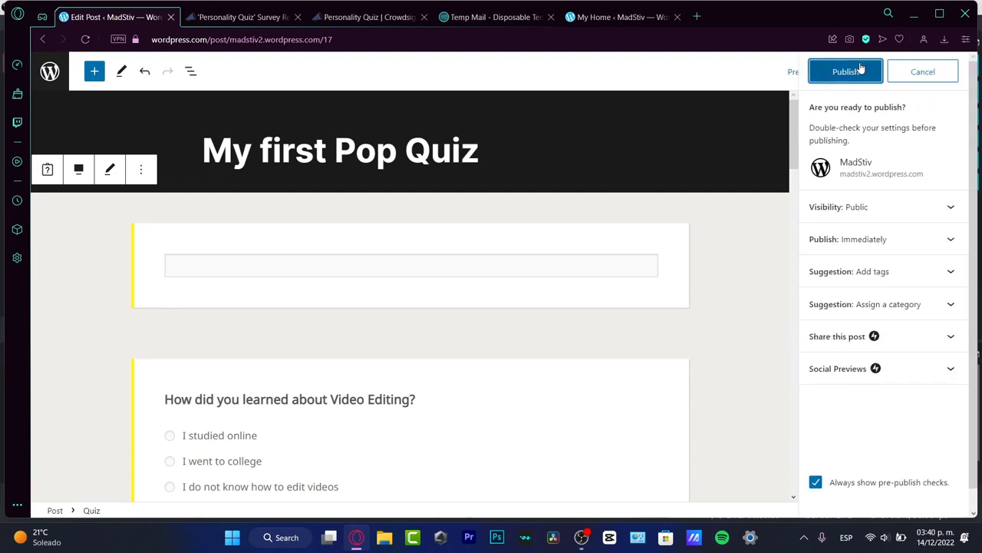
{"action": "left_click", "coordinate": [859, 71]}
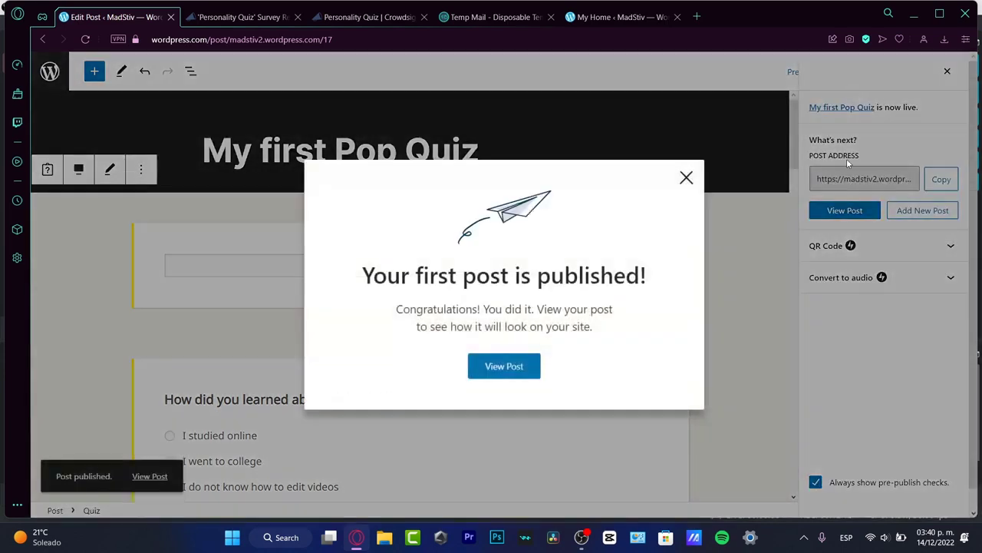
{"action": "left_click", "coordinate": [527, 369]}
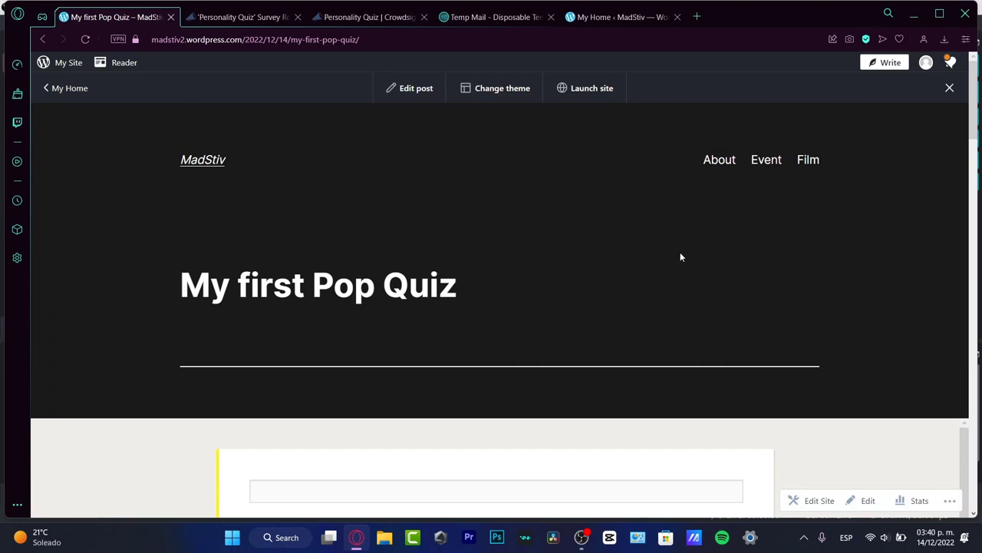
- Rate 'Having a Software License' 8 in the live quiz, then start a new blank post
{"action": "scroll", "coordinate": [680, 257], "scroll_direction": "down", "scroll_amount": 7}
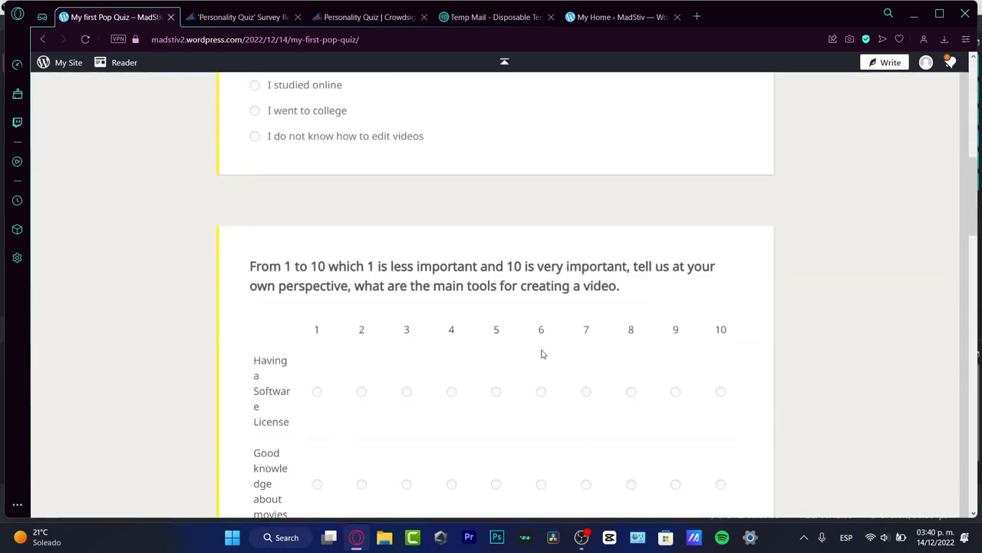
{"action": "left_click", "coordinate": [629, 393]}
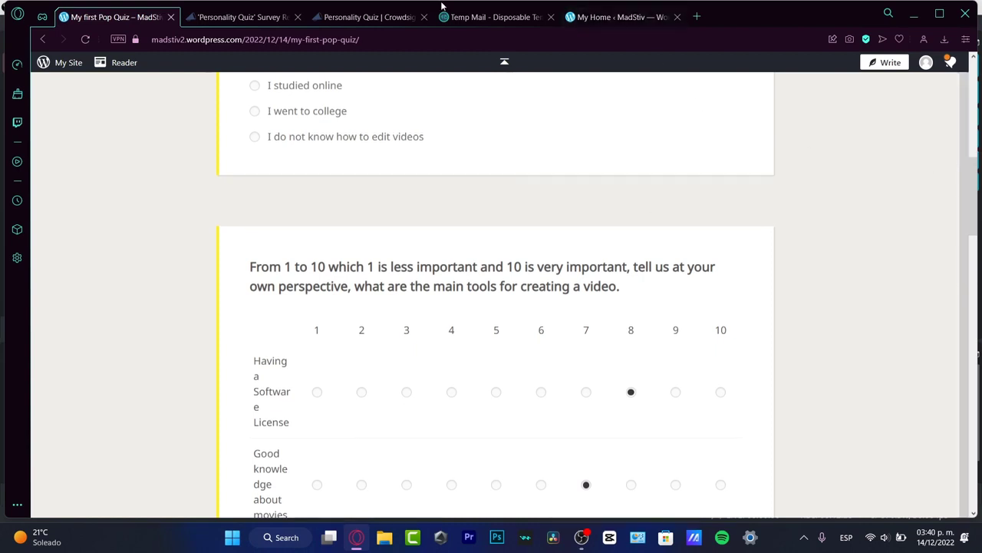
{"action": "left_click", "coordinate": [894, 68]}
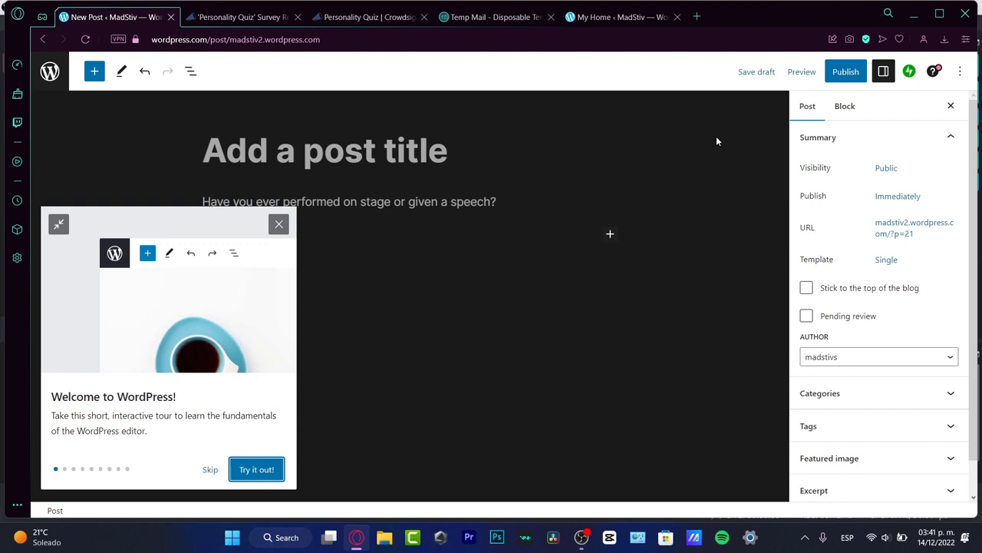
{"action": "left_click", "coordinate": [279, 223]}
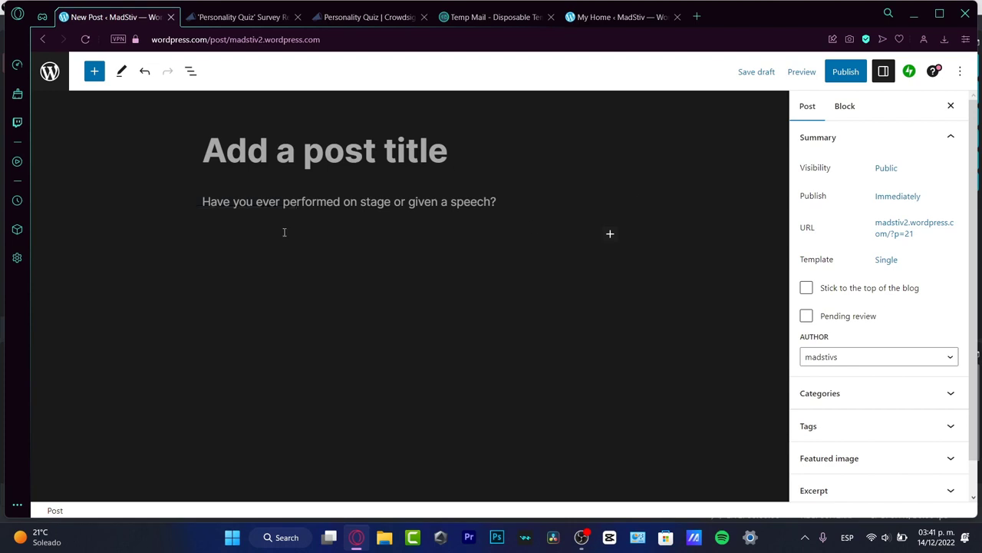